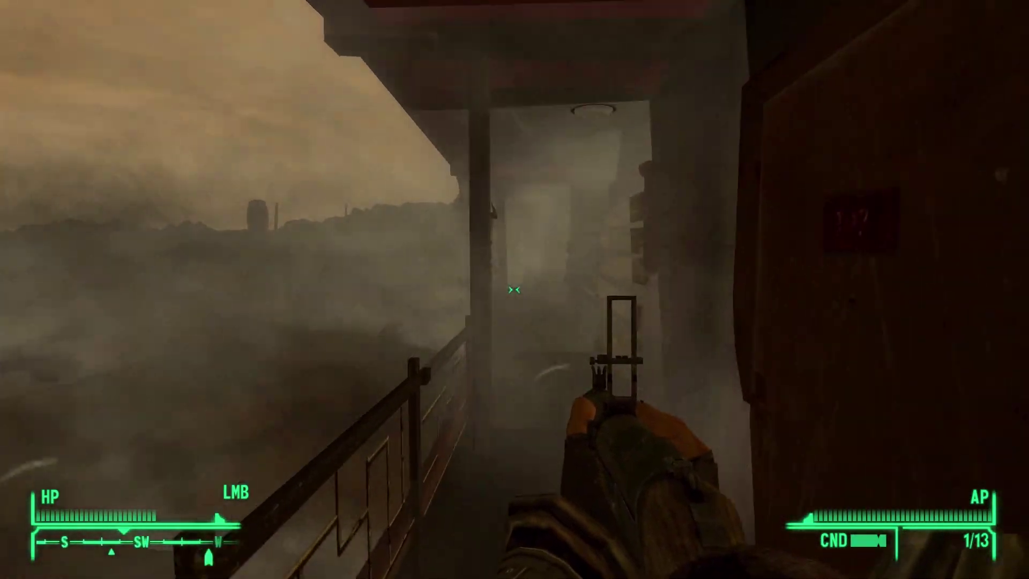
key("w")
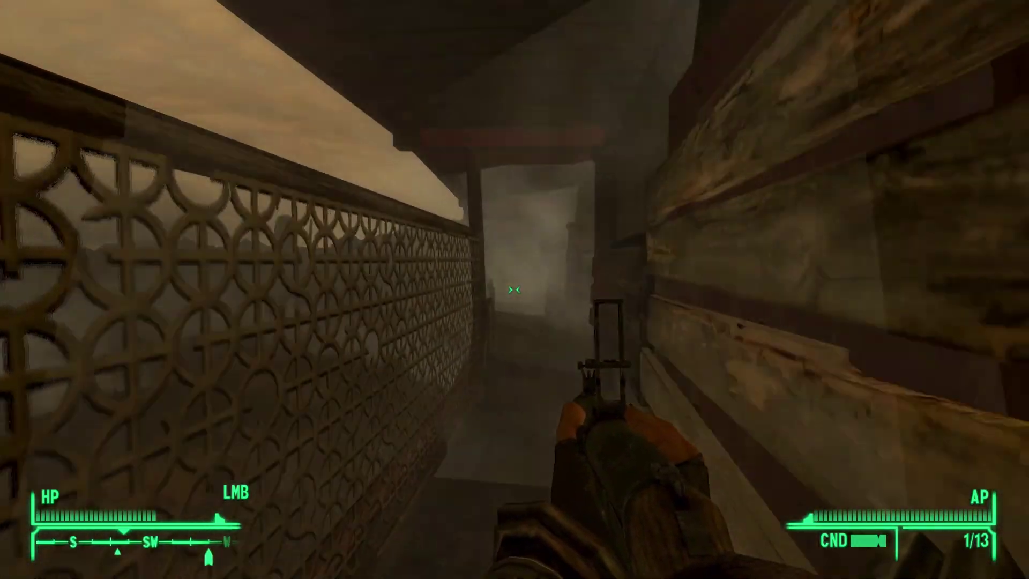
key("w")
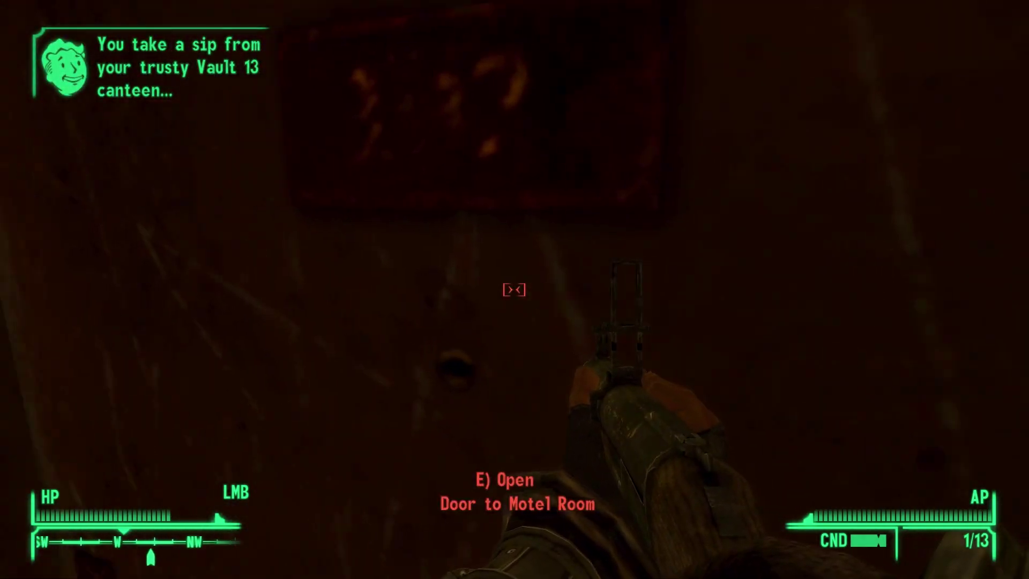
key("w")
key("w")
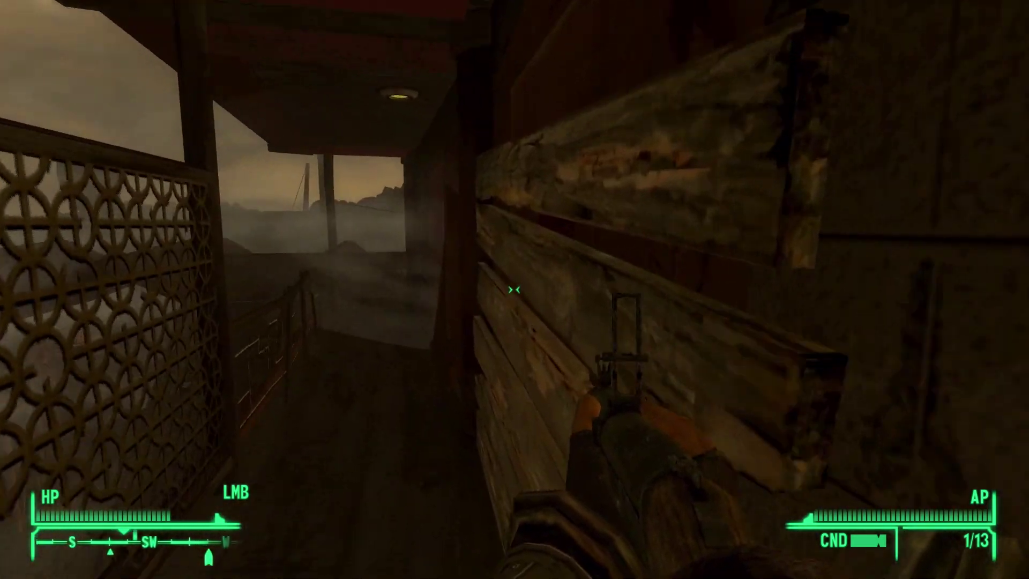
key("w")
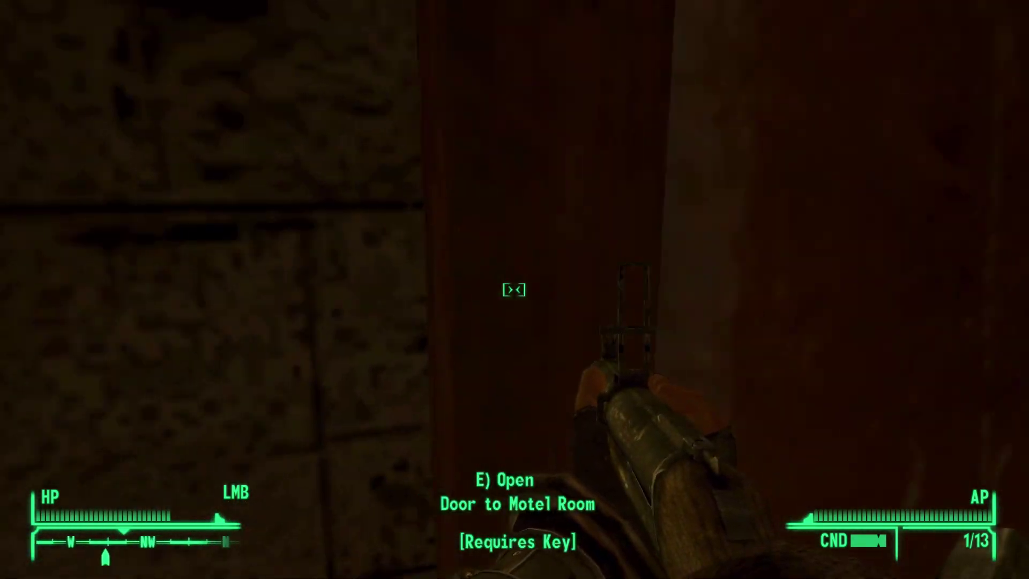
key("w")
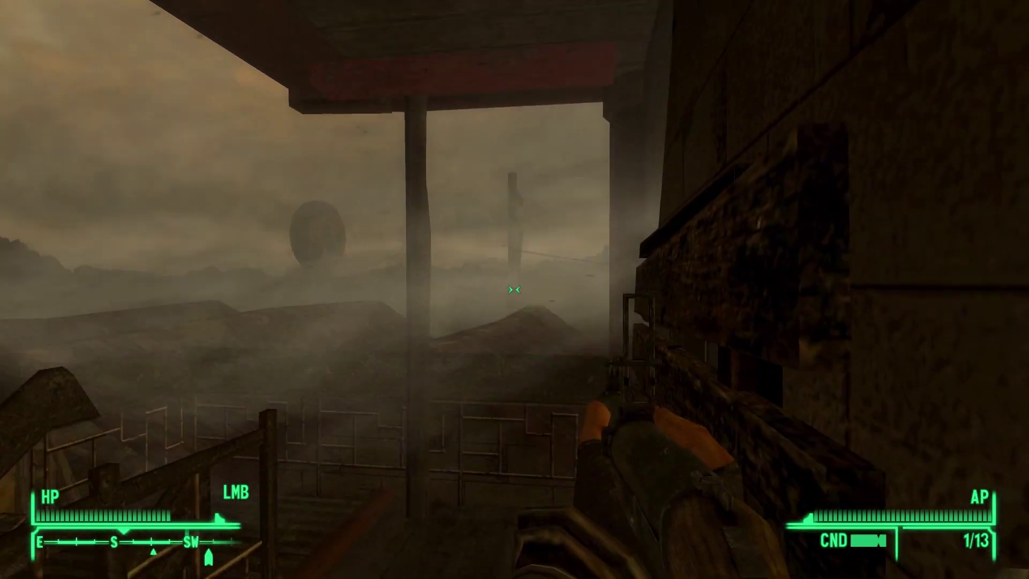
key("space")
key("w")
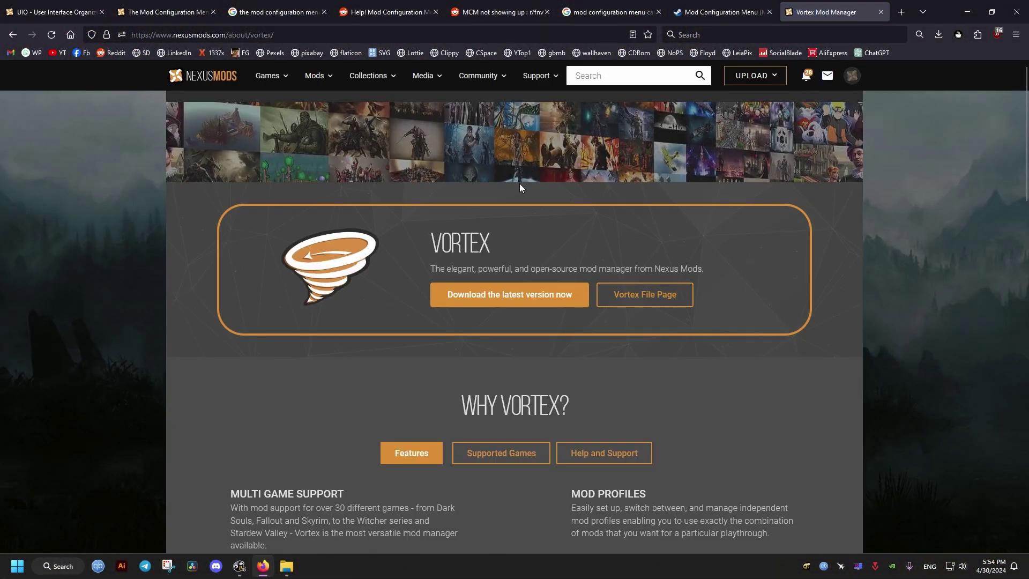
Download the Vortex 1.10.8 installer manually from the main files on its Nexus Mods page.
left_click(570, 303)
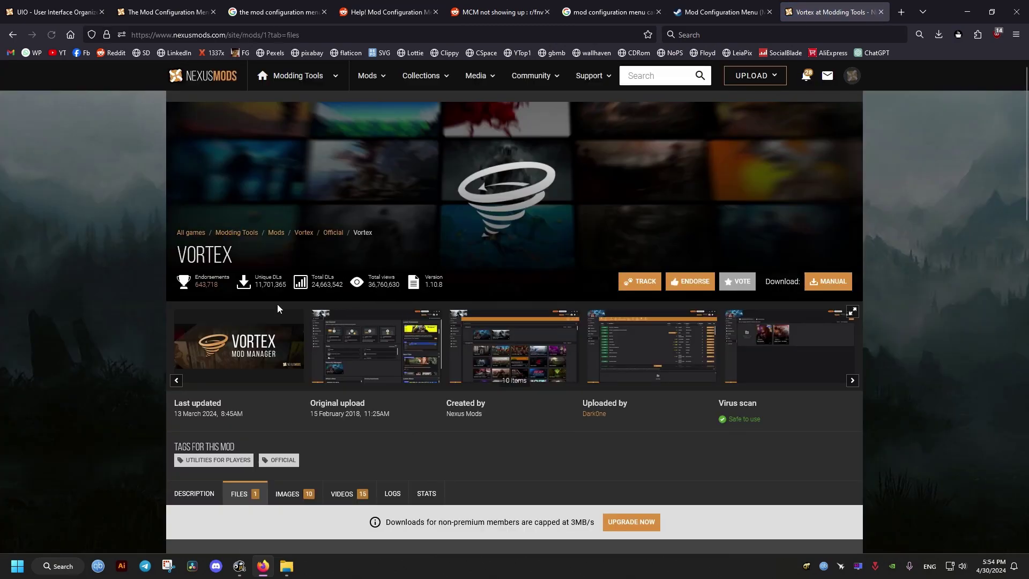
scroll(217, 303, "down", 5)
scroll(215, 301, "down", 2)
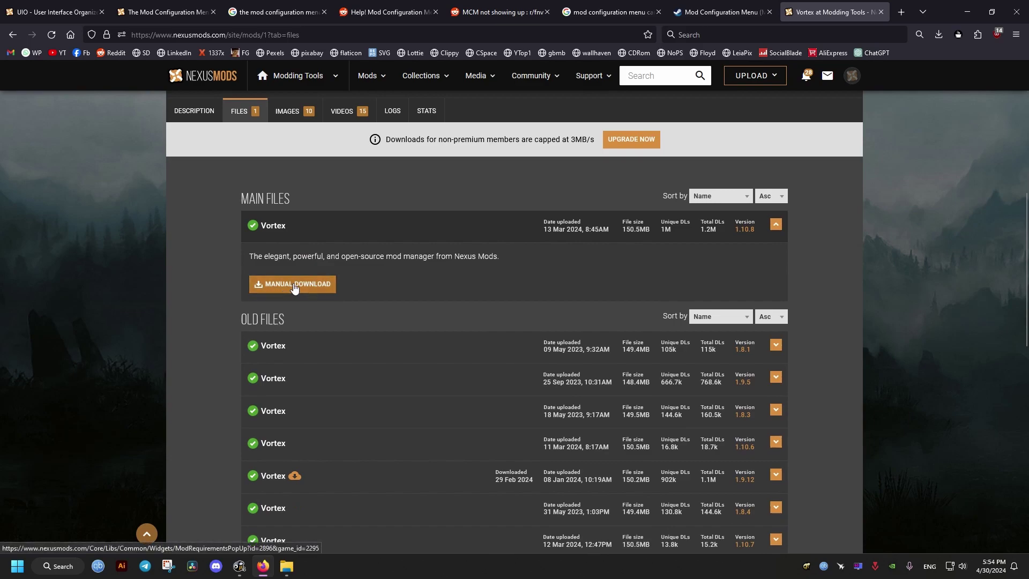
left_click(294, 285)
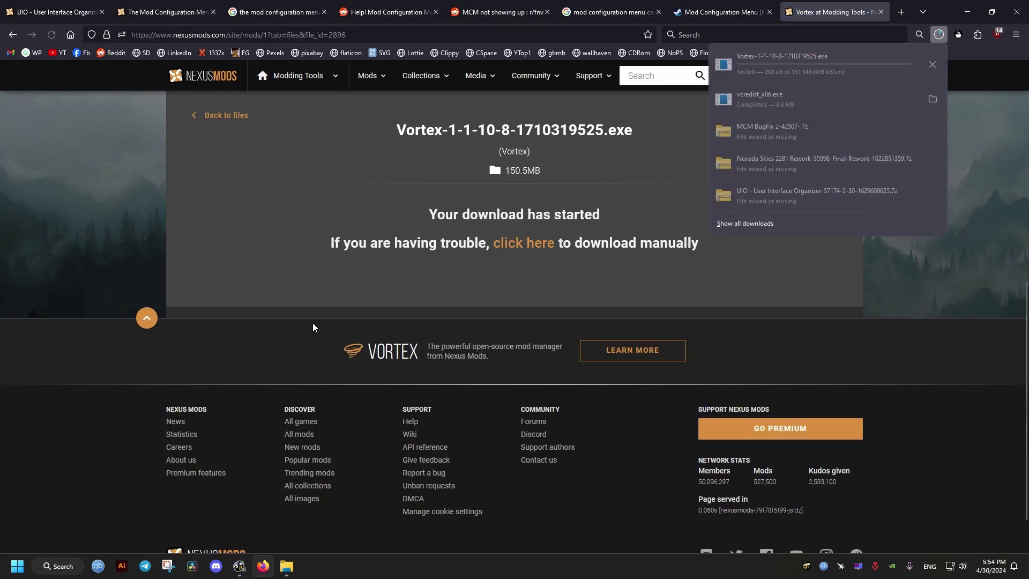
scroll(313, 322, "up", 3)
scroll(313, 323, "up", 5)
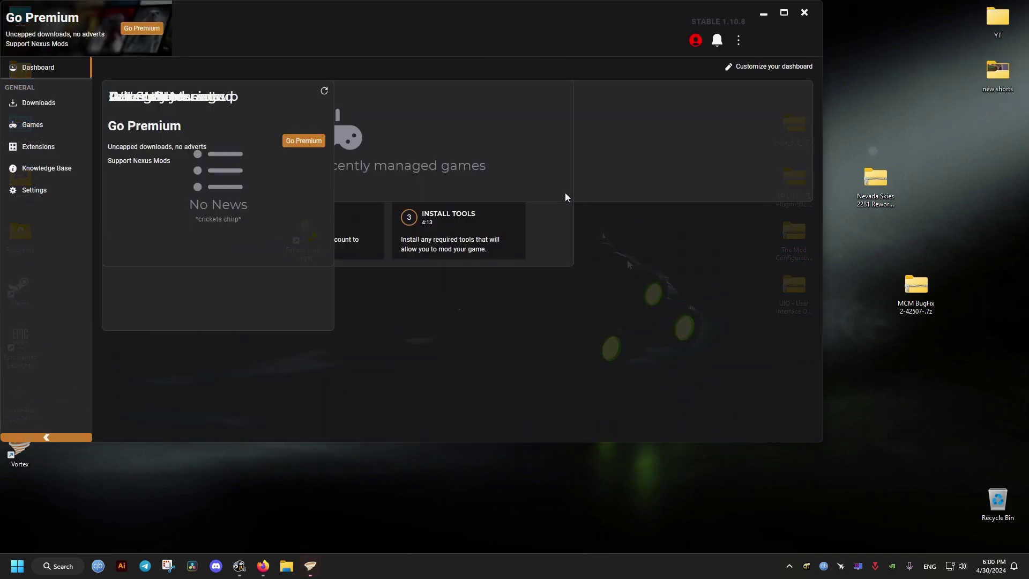
Maximize the Vortex window and move its hidden tray icon into the visible notification area.
left_click(784, 13)
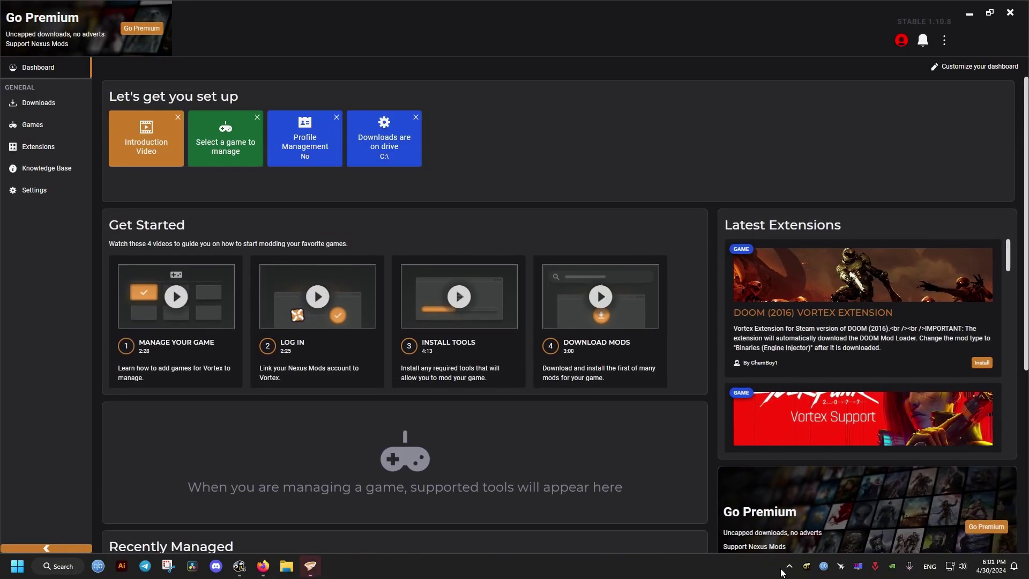
left_click(785, 569)
left_click_drag(794, 544, 785, 574)
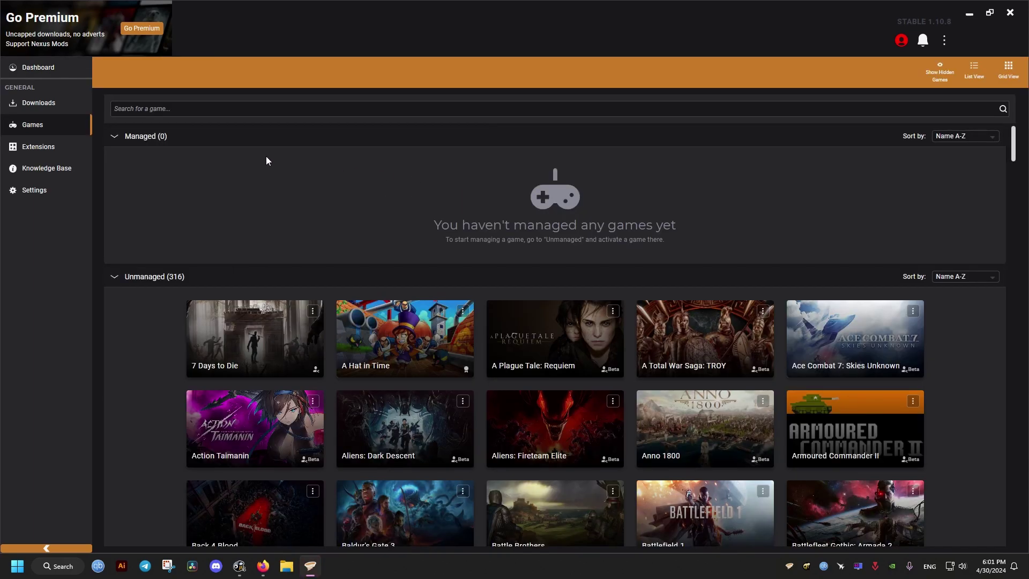
Search the list of supported games for "fallo".
left_click(160, 108)
type("f")
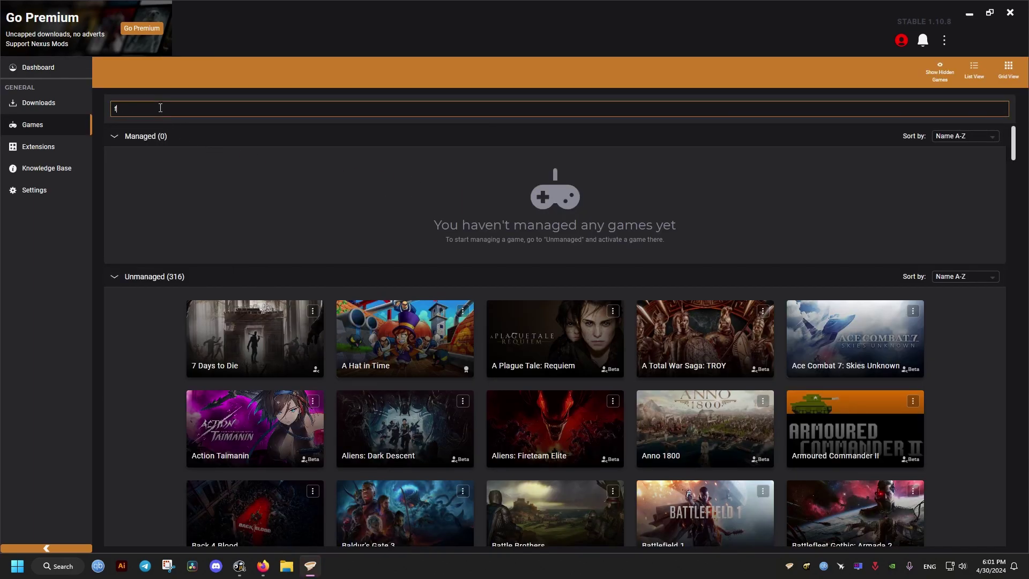
type("allo")
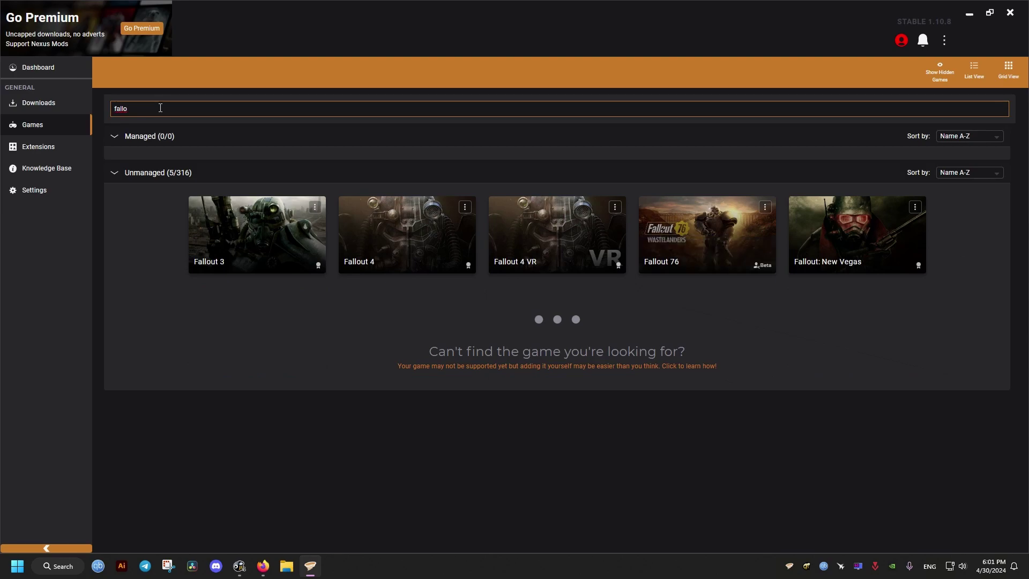
Manually set the location of Fallout: New Vegas to C:\Games\Fallout - New Vegas and start managing the game.
mouse_move(859, 232)
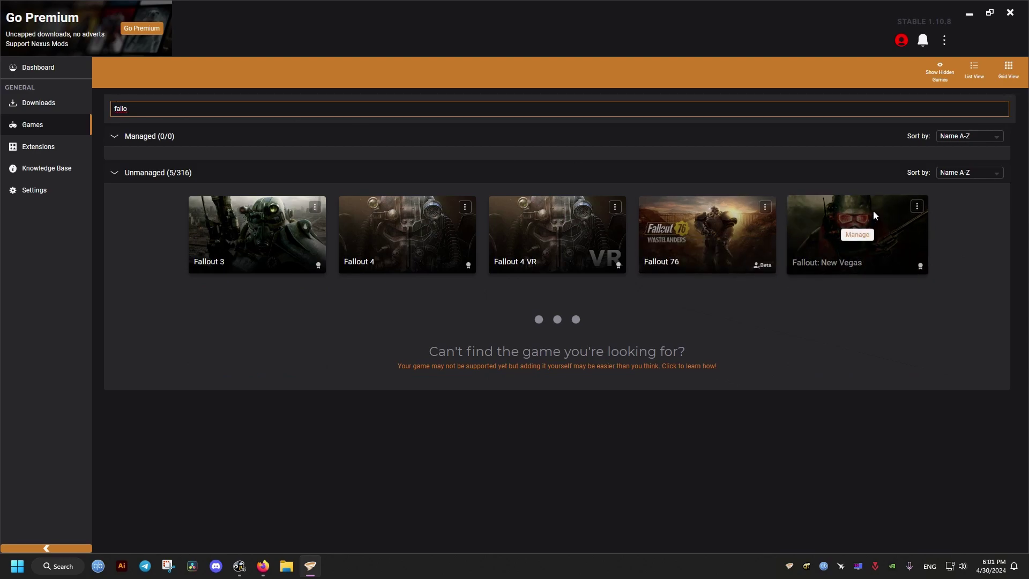
left_click(918, 208)
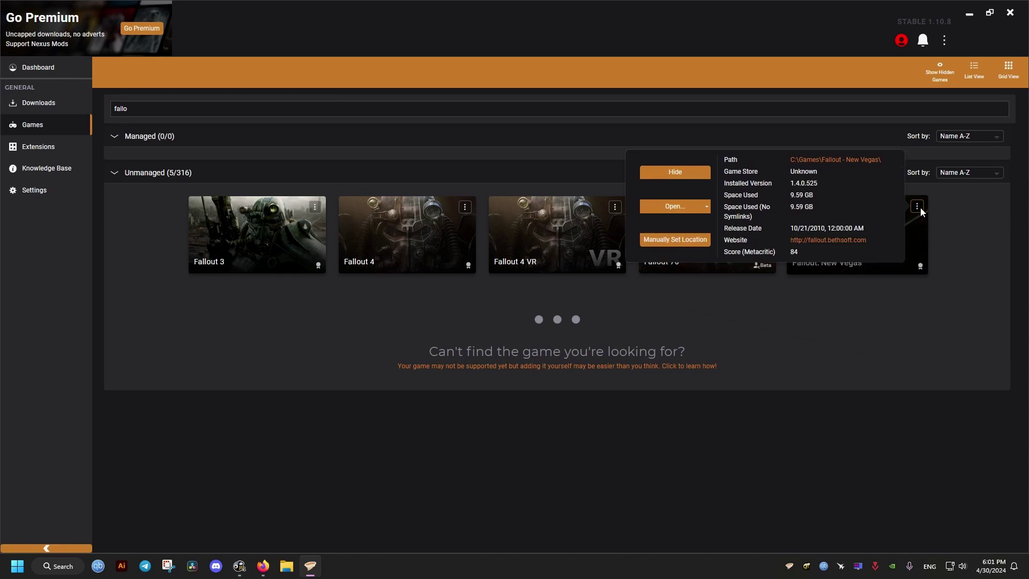
left_click(696, 239)
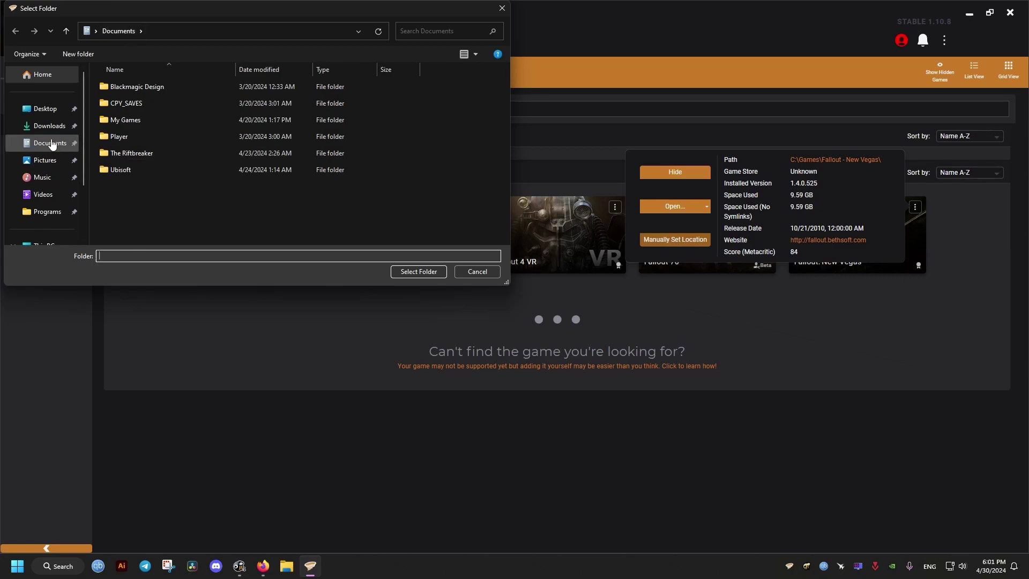
scroll(51, 143, "down", 2)
left_click(40, 173)
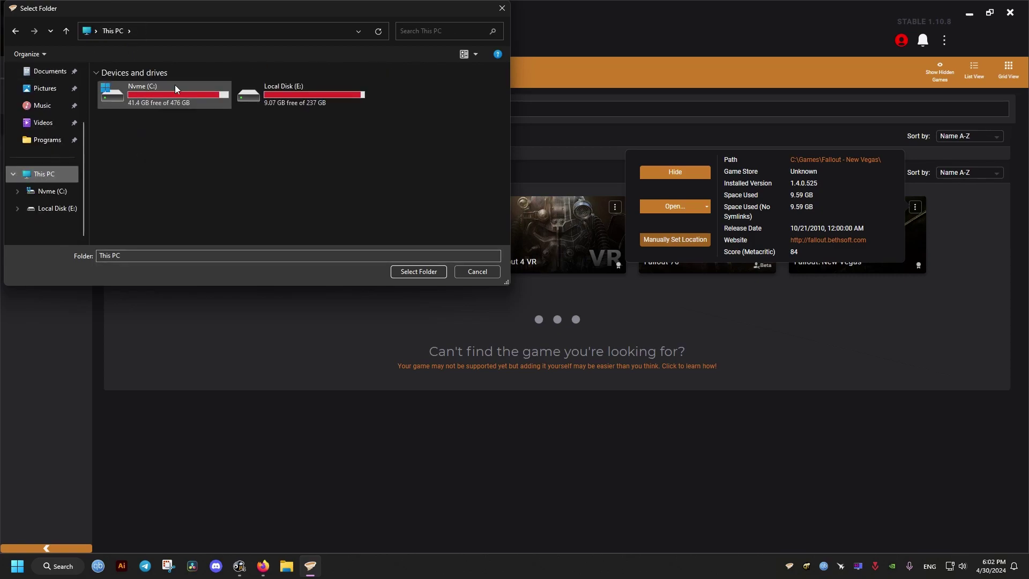
double_click(162, 92)
double_click(156, 98)
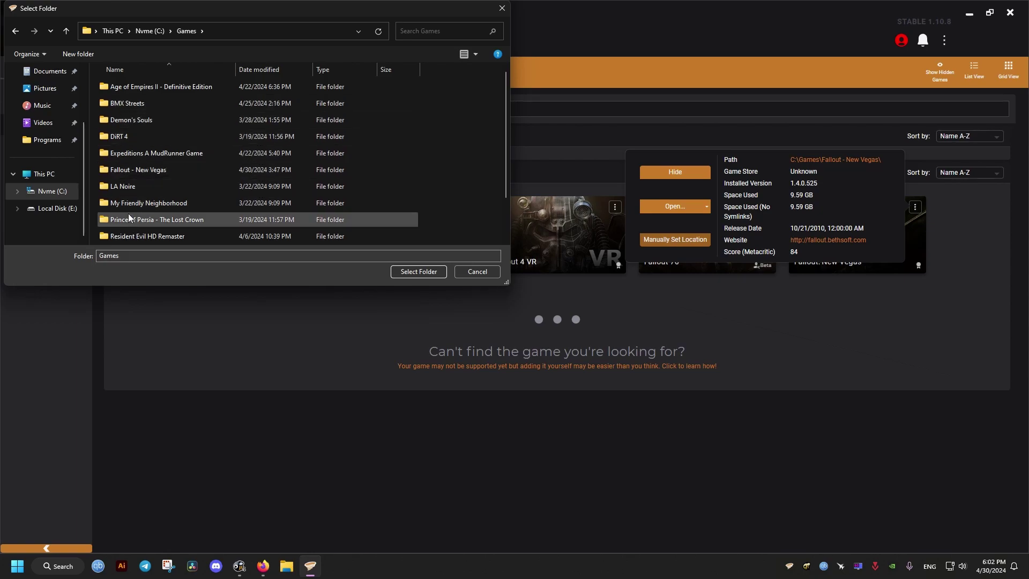
double_click(139, 169)
left_click(423, 272)
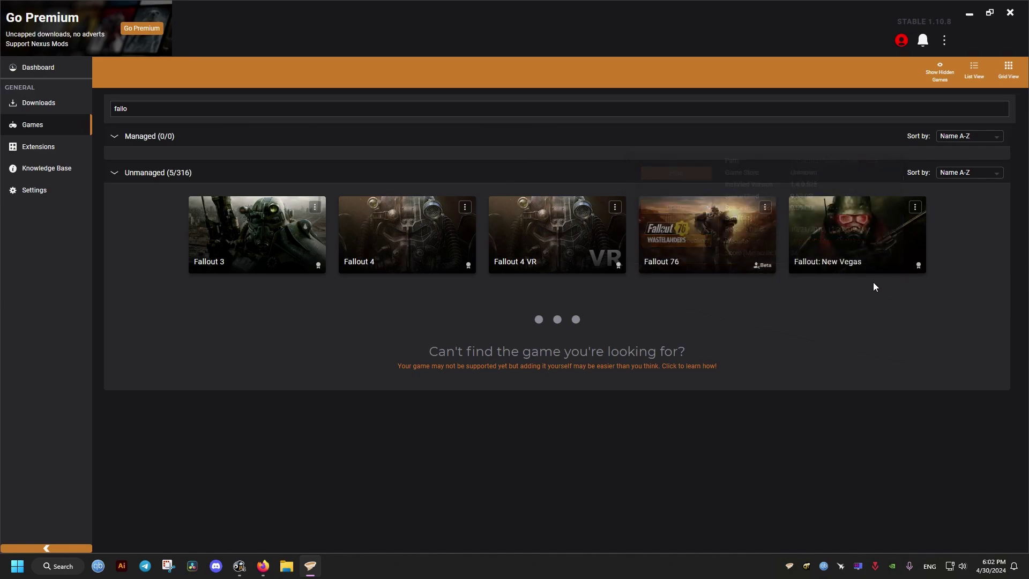
left_click(850, 237)
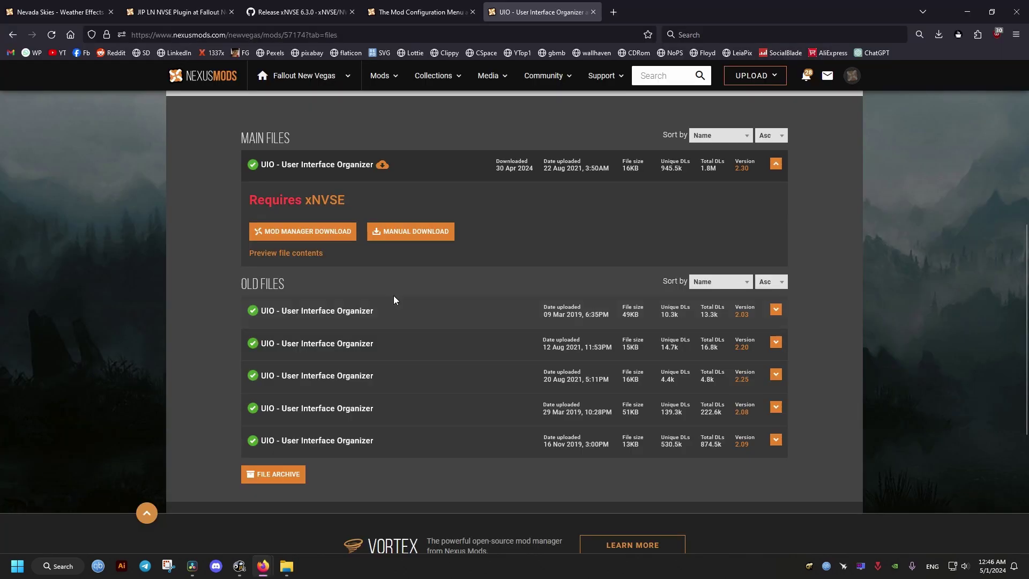
Look over the open UIO, xNVSE, JIP LN NVSE Plugin and Nevada Skies pages in Firefox, highlighting the Nevada Skies - Weather Effects title.
scroll(211, 348, "up", 7)
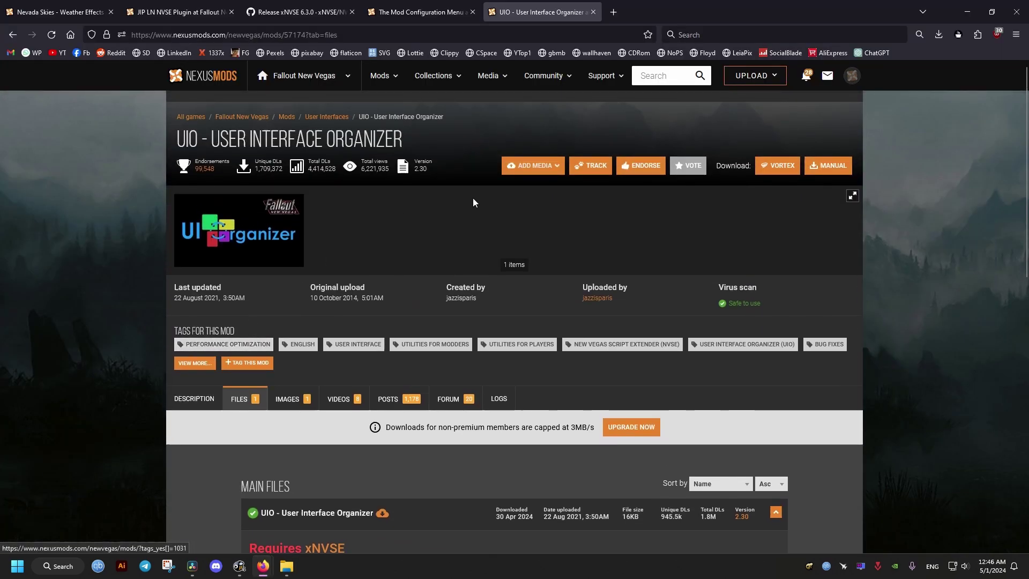
left_click(421, 12)
left_click(298, 7)
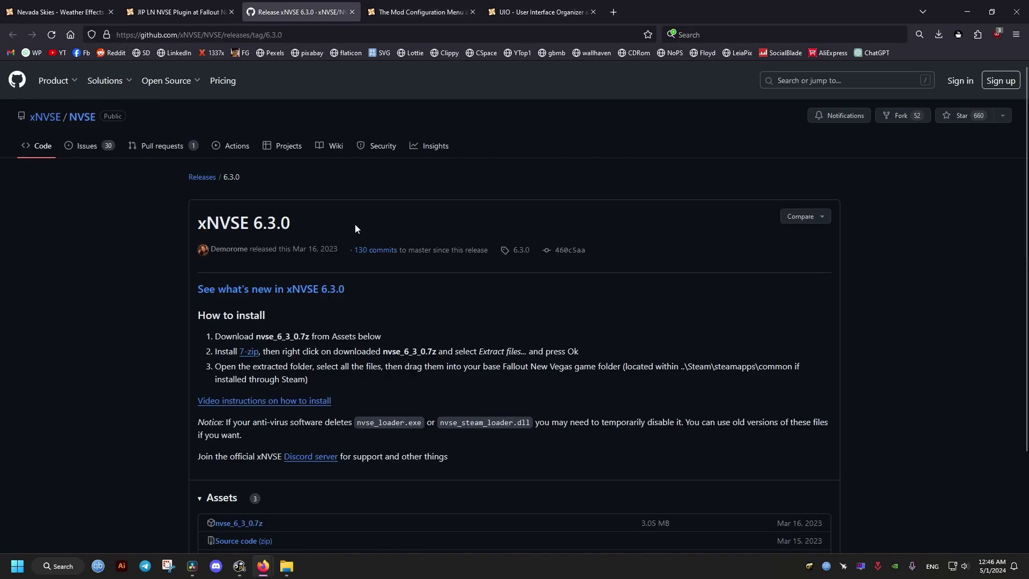
left_click(182, 12)
scroll(242, 280, "up", 10)
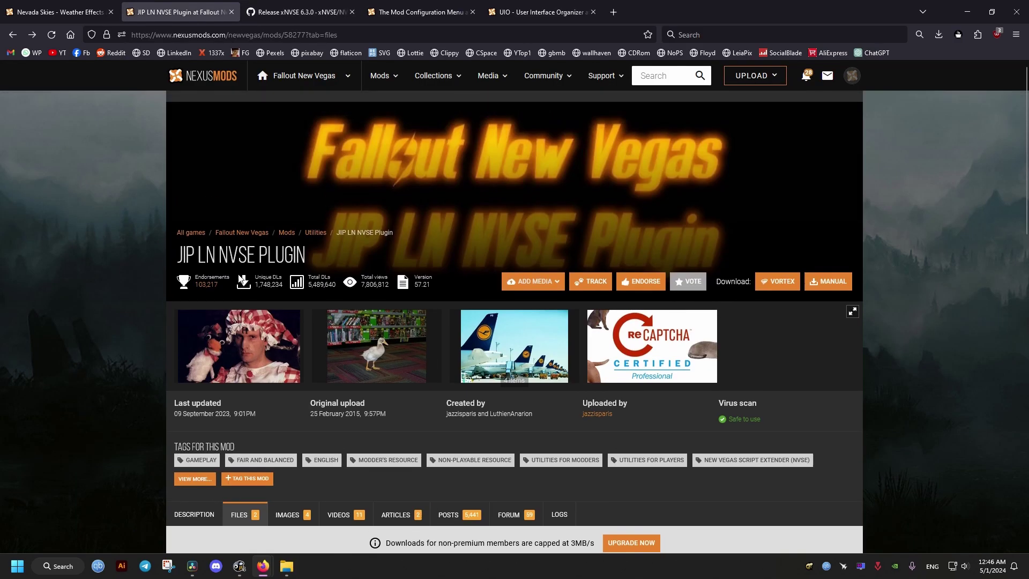
left_click(59, 12)
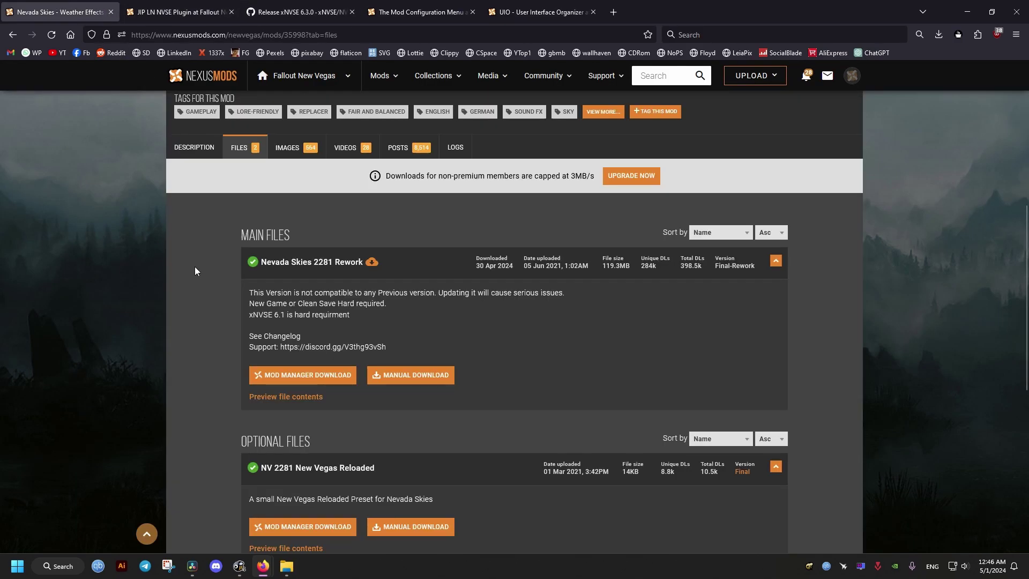
scroll(195, 265, "up", 8)
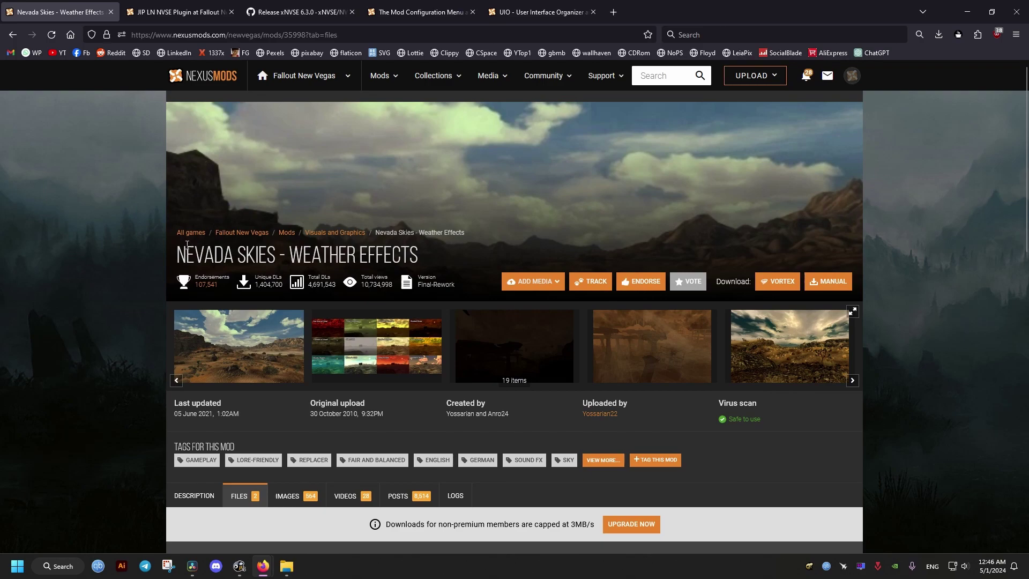
left_click_drag(179, 249, 399, 246)
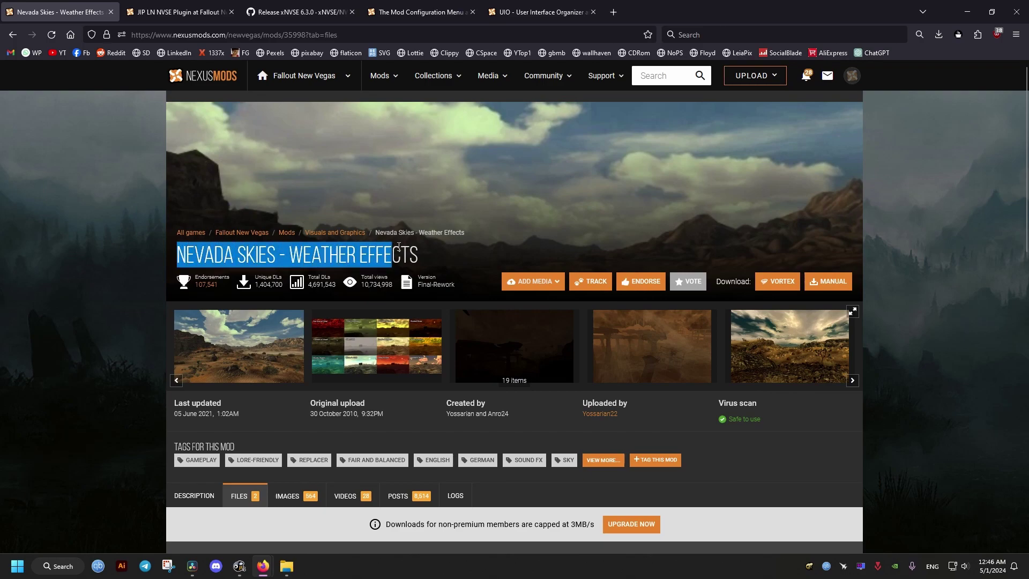
left_click(444, 259)
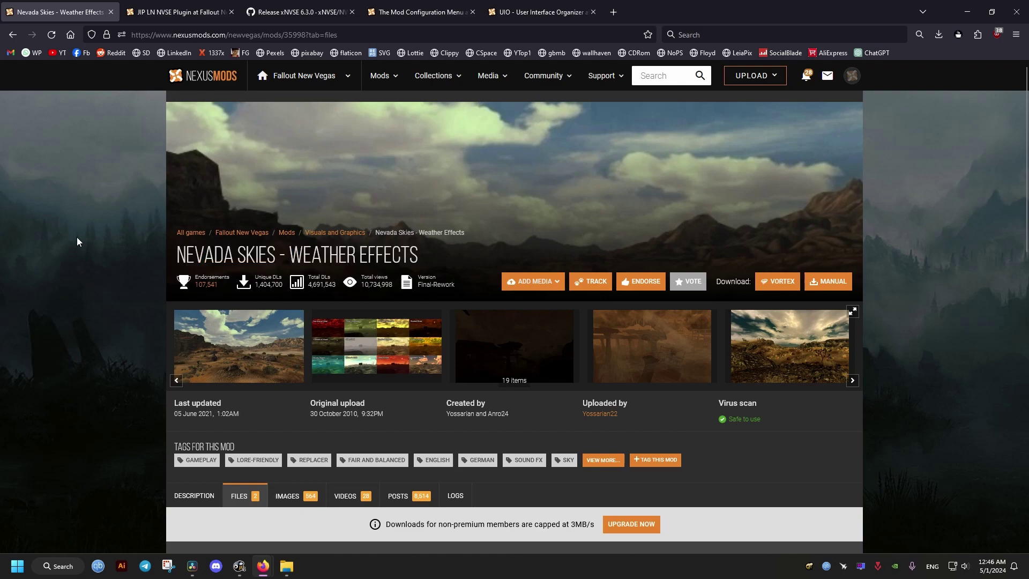
Request the manual download of the Nevada Skies 2281 Rework main file and continue past its list of required files.
scroll(77, 241, "down", 7)
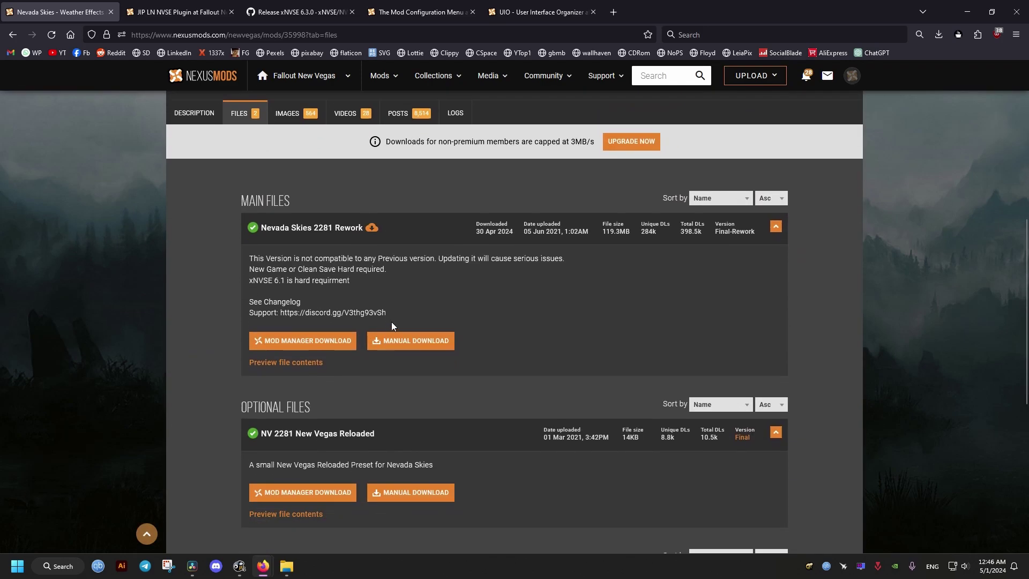
left_click(411, 343)
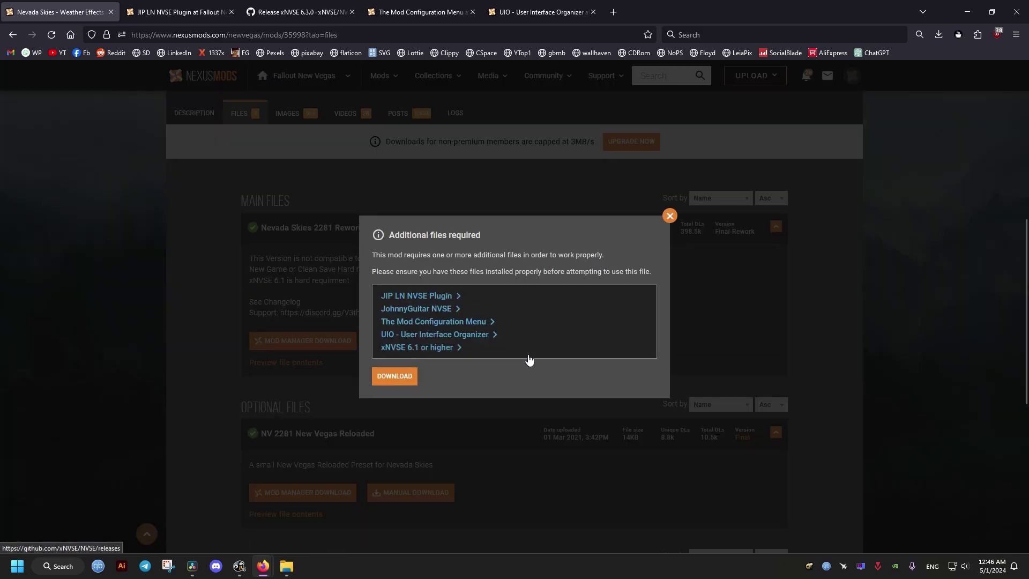
left_click(395, 376)
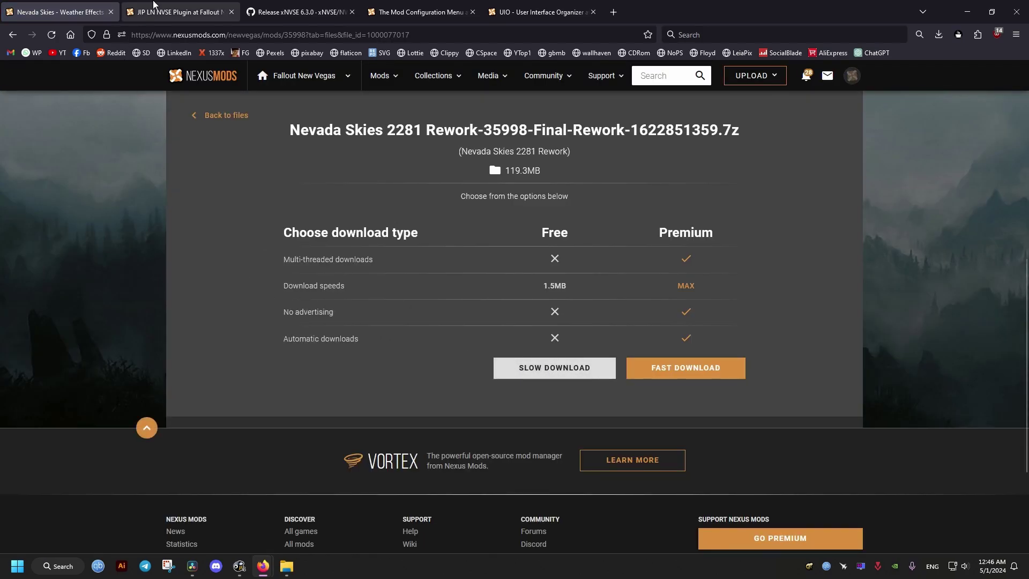
Review the downloadable files on the JIP LN NVSE Plugin, xNVSE 6.3.0, Mod Configuration Menu and UIO - User Interface Organizer pages.
left_click(164, 6)
scroll(129, 308, "down", 7)
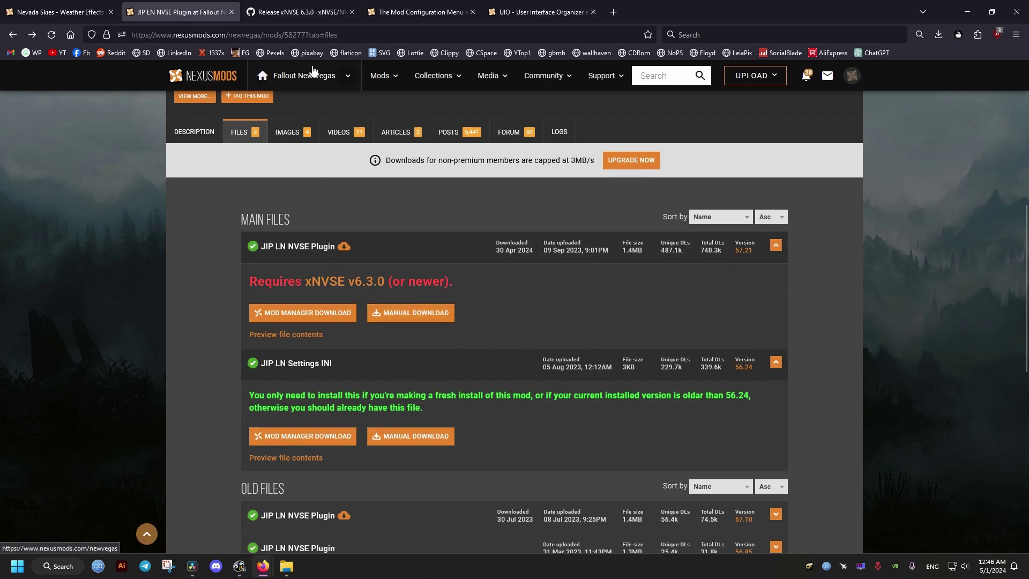
left_click(302, 4)
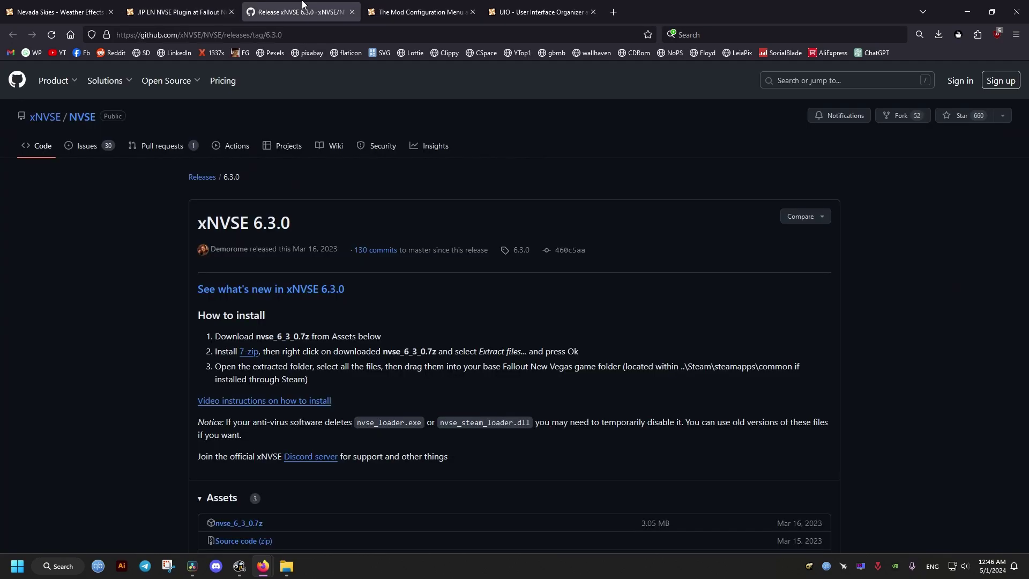
scroll(224, 403, "down", 3)
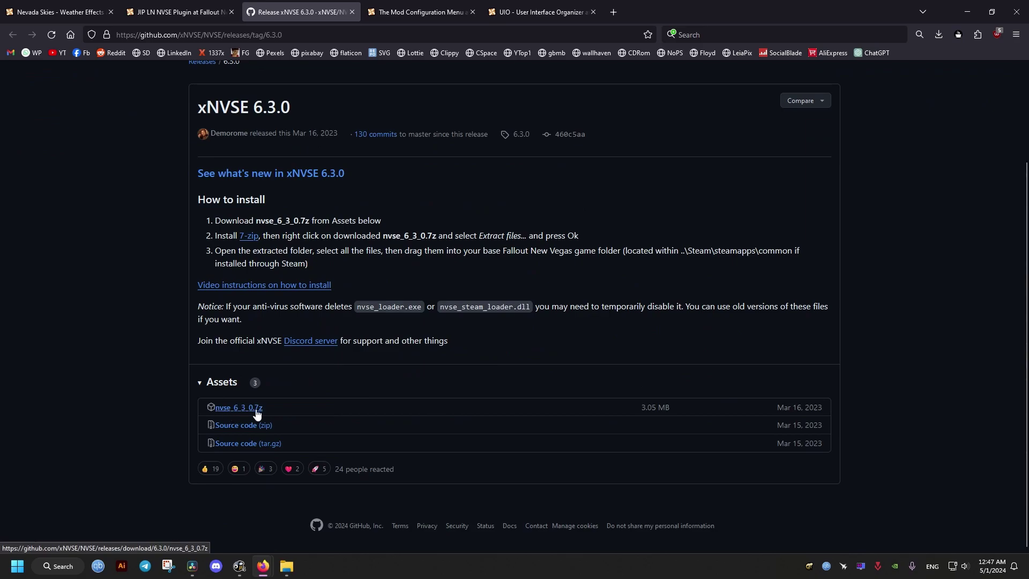
left_click(405, 8)
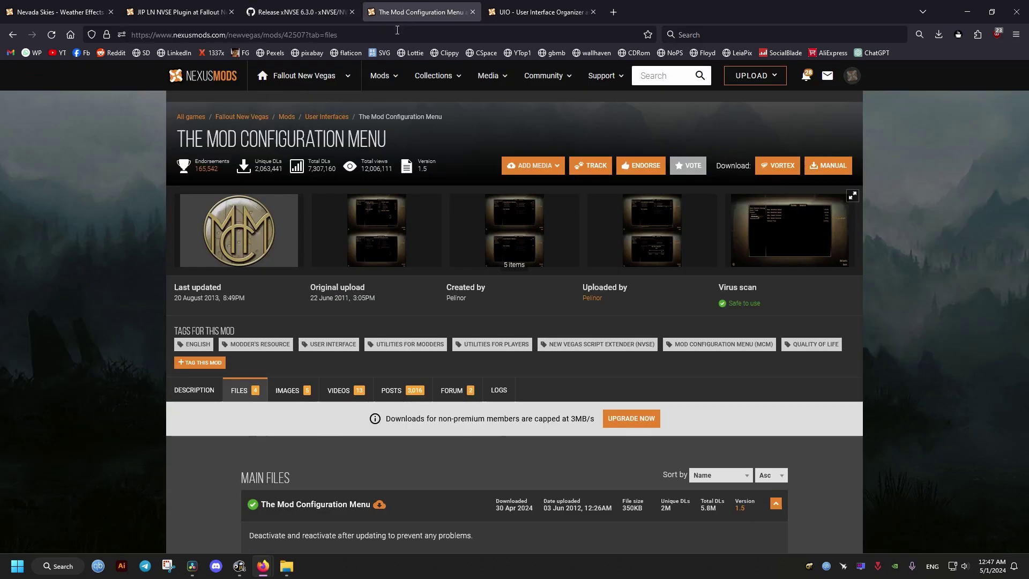
scroll(118, 337, "down", 5)
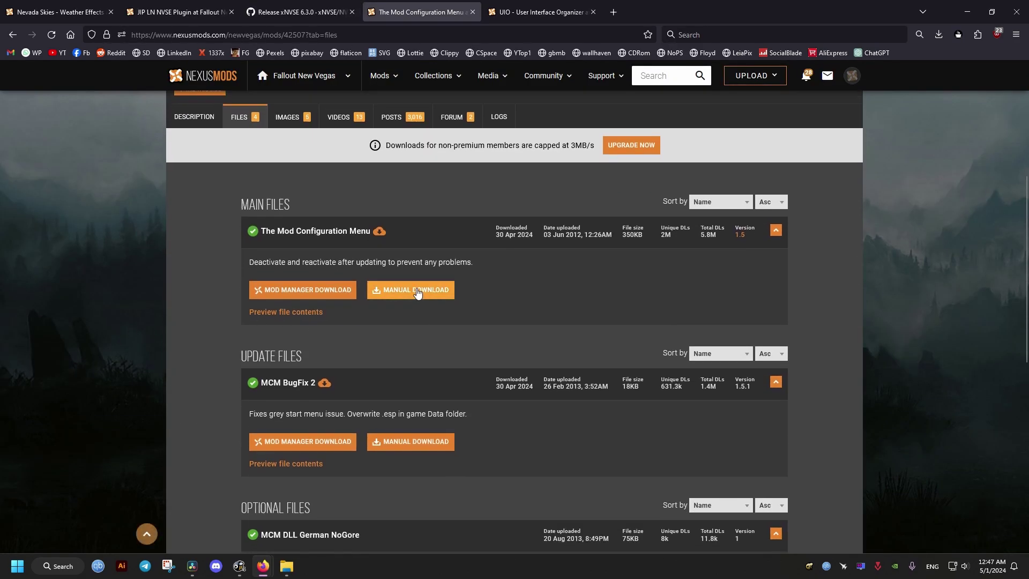
scroll(416, 338, "down", 3)
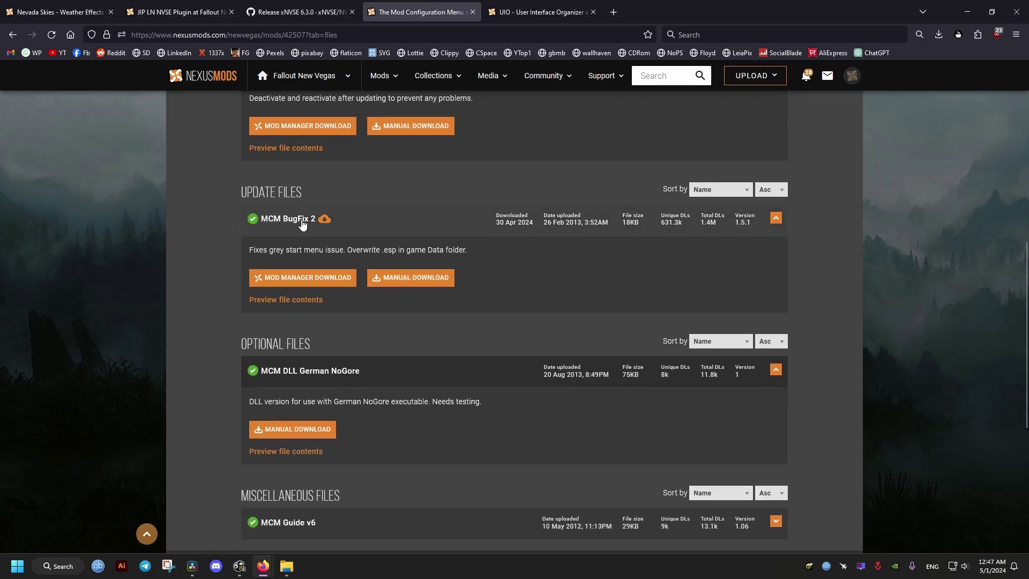
left_click(538, 12)
scroll(227, 400, "down", 3)
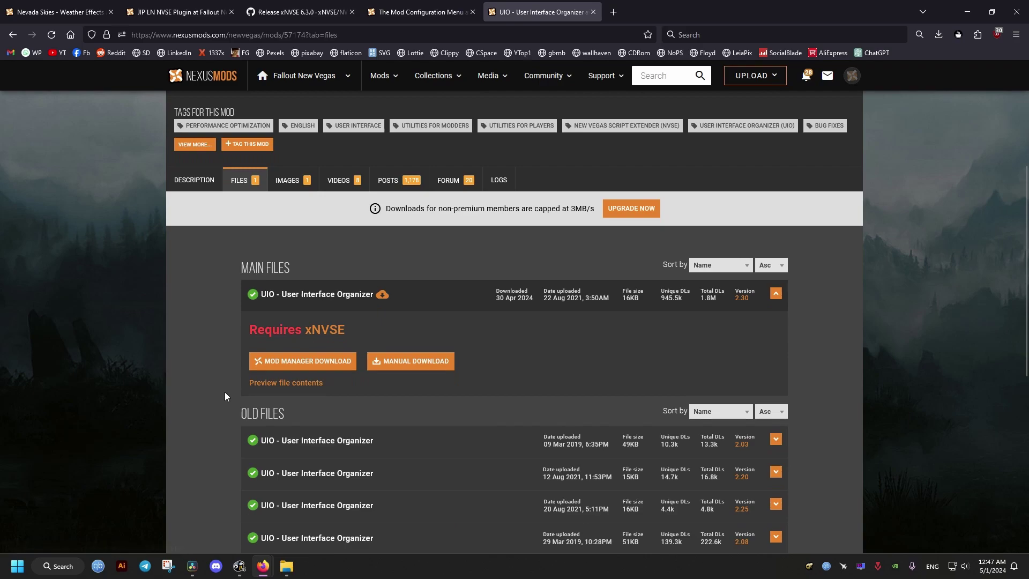
scroll(225, 397, "down", 3)
scroll(536, 273, "up", 6)
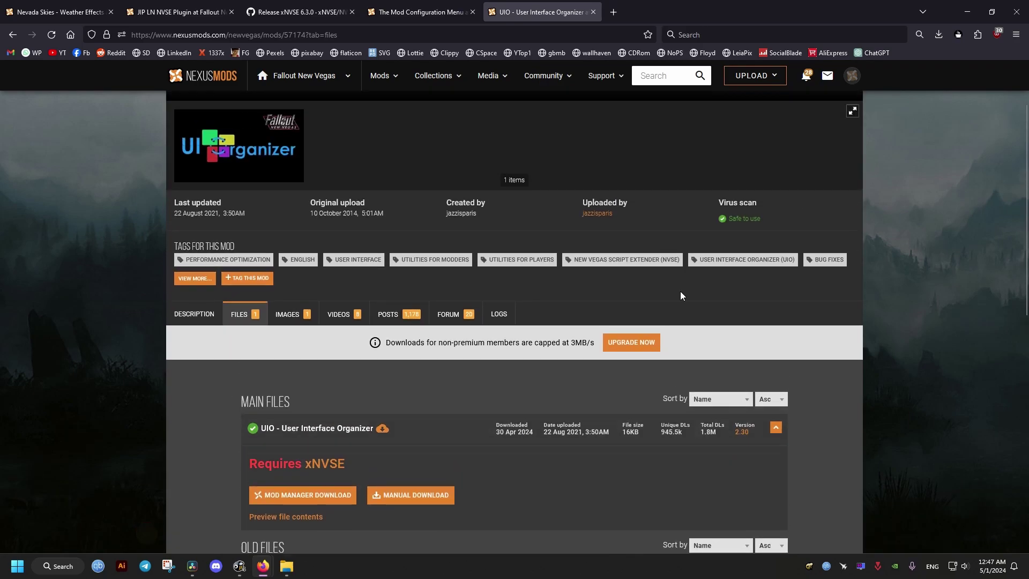
Switch to the desktop with the downloaded archives and open C:\Games\Fallout - New Vegas\Data in File Explorer.
left_click(967, 17)
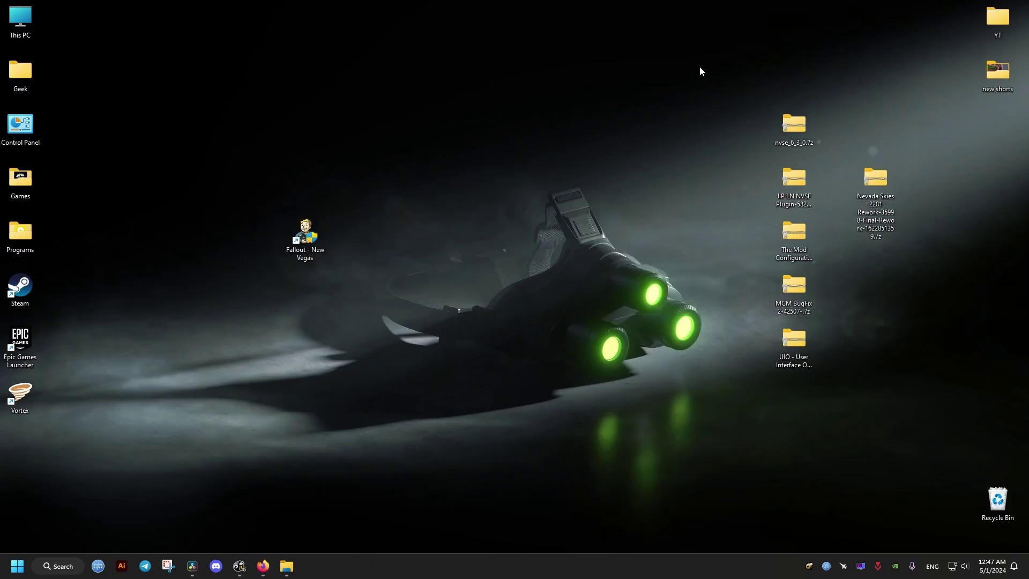
left_click_drag(700, 68, 907, 406)
left_click(538, 241)
double_click(14, 14)
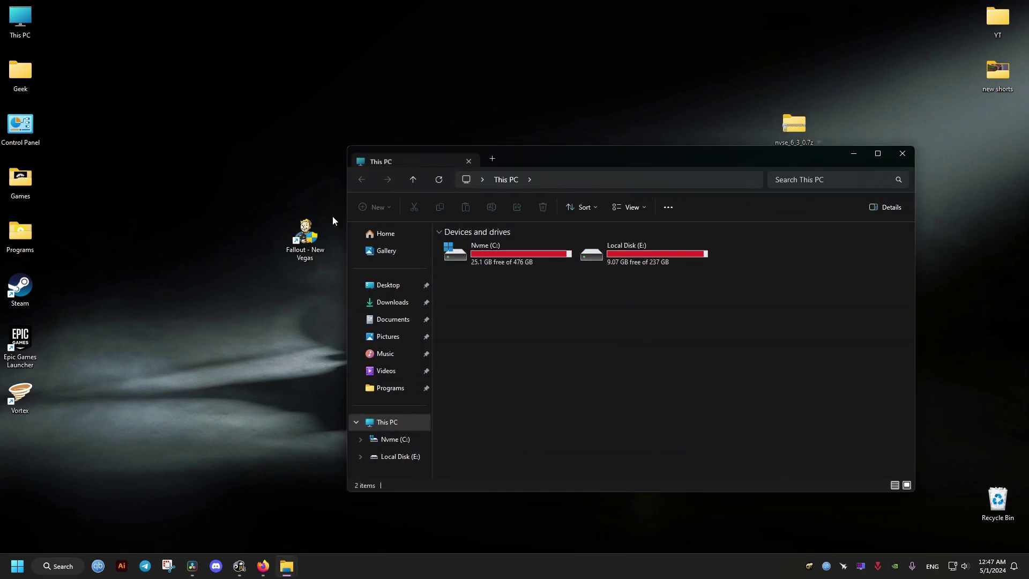
double_click(523, 256)
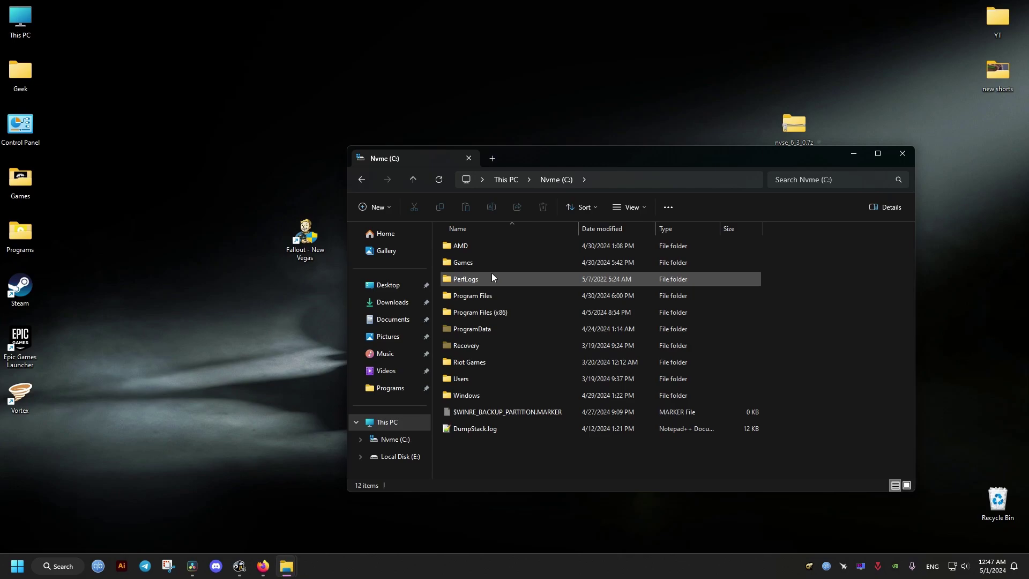
double_click(465, 262)
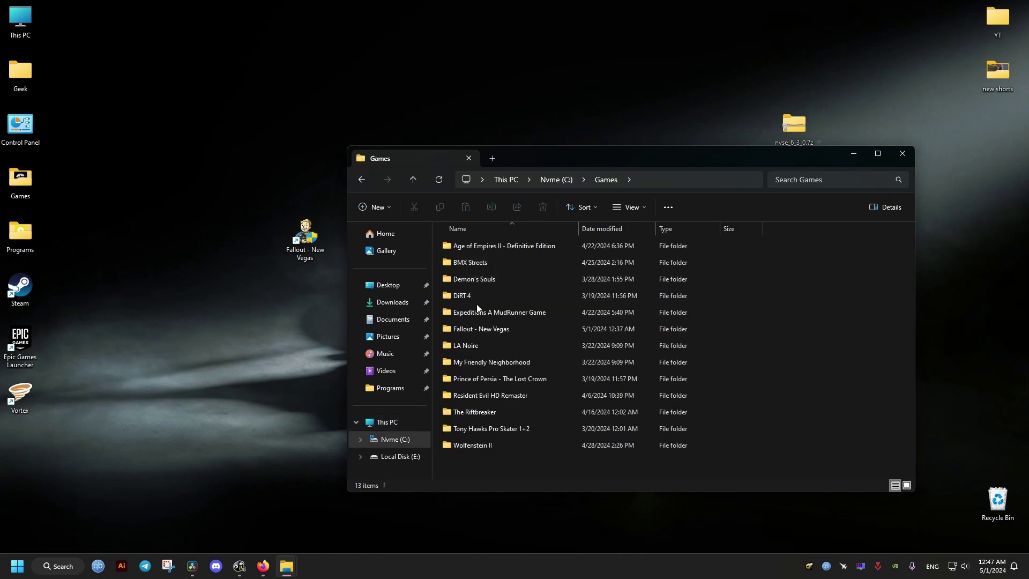
double_click(481, 328)
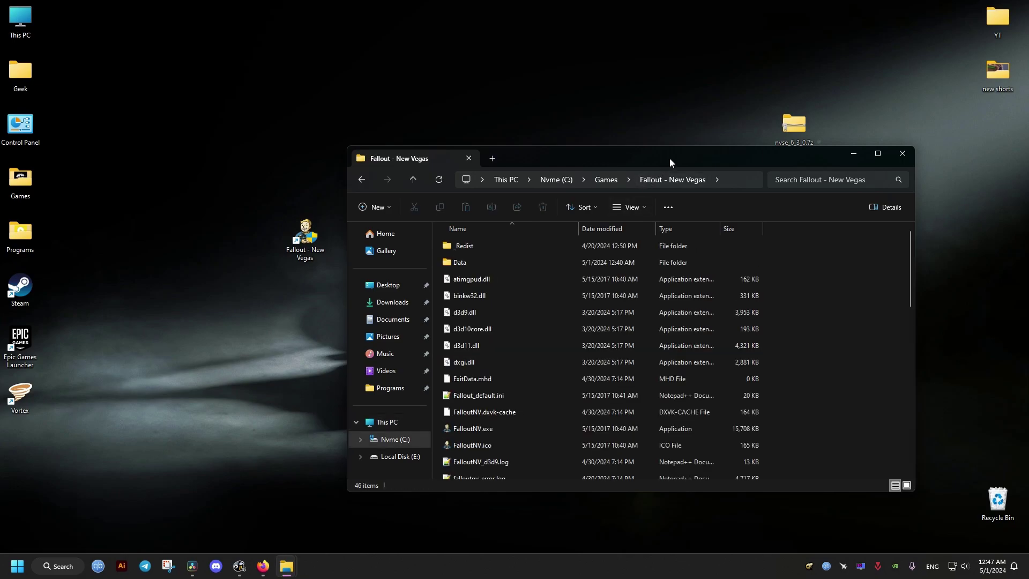
left_click_drag(670, 158, 401, 101)
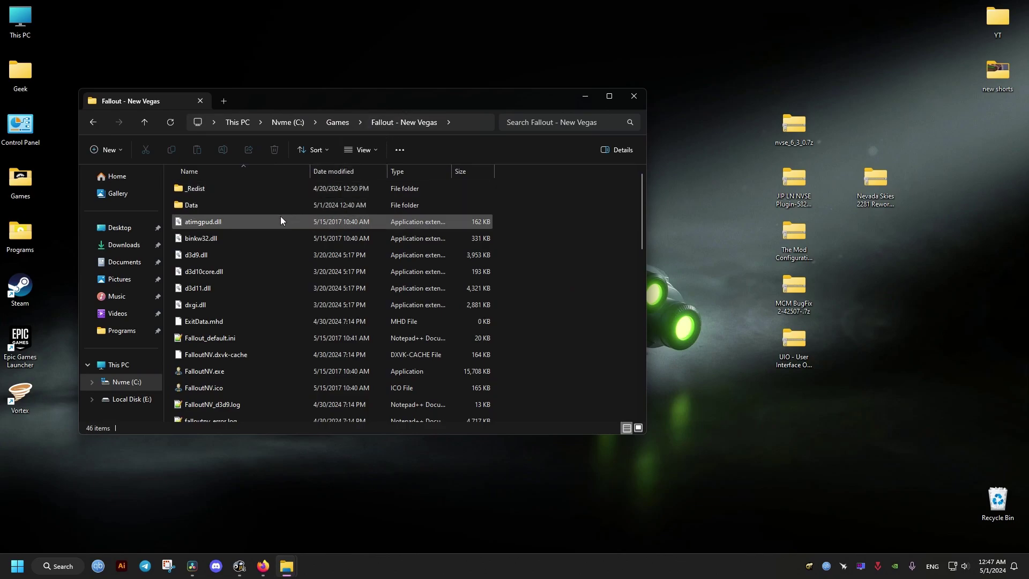
double_click(205, 209)
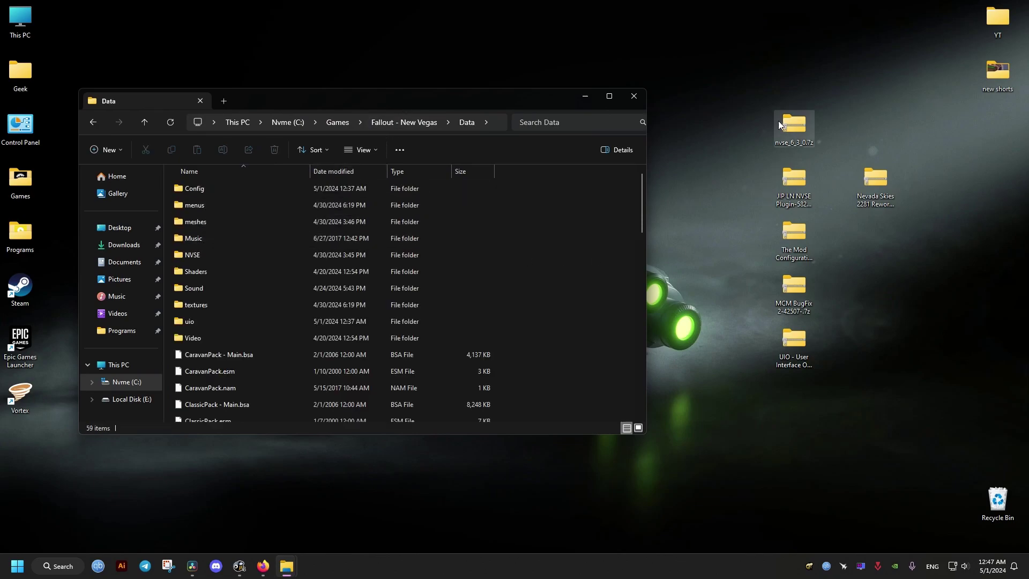
Copy the NVSE folder from the Data folder of nvse_6_3_0.7z into the game's Data folder.
double_click(793, 128)
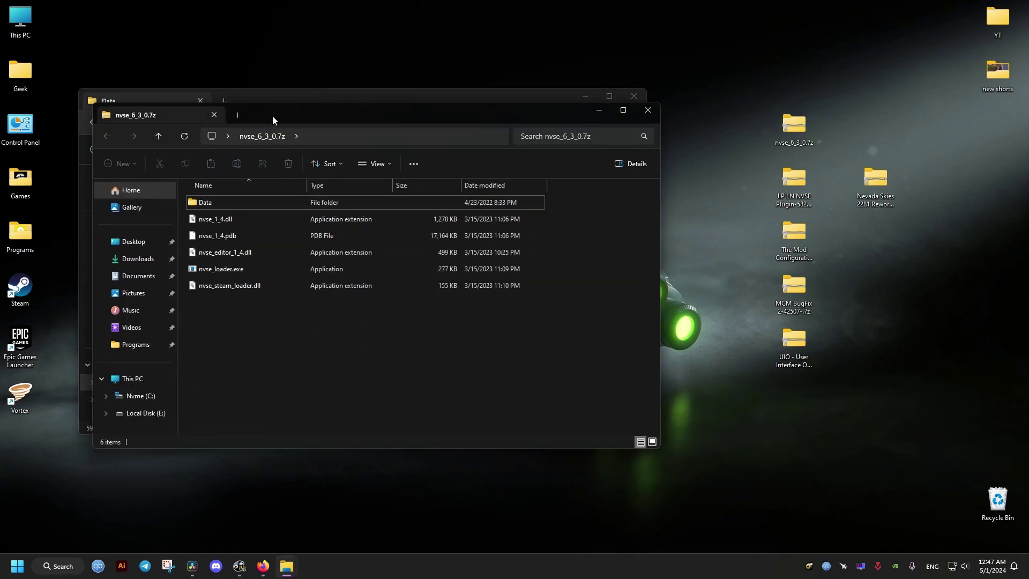
left_click_drag(272, 116, 614, 154)
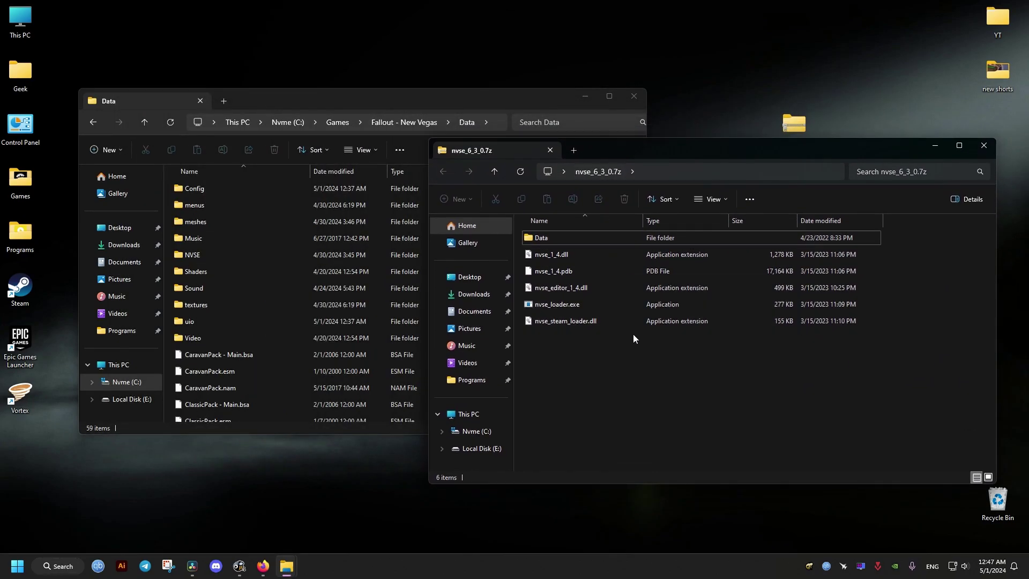
double_click(543, 239)
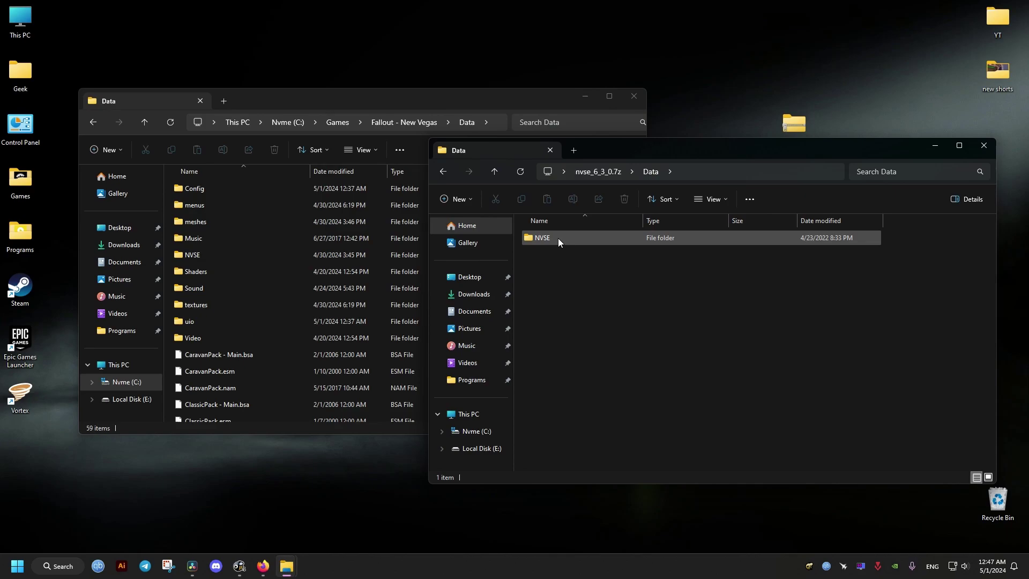
left_click_drag(603, 154, 726, 146)
left_click_drag(655, 241, 535, 287)
left_click(458, 211)
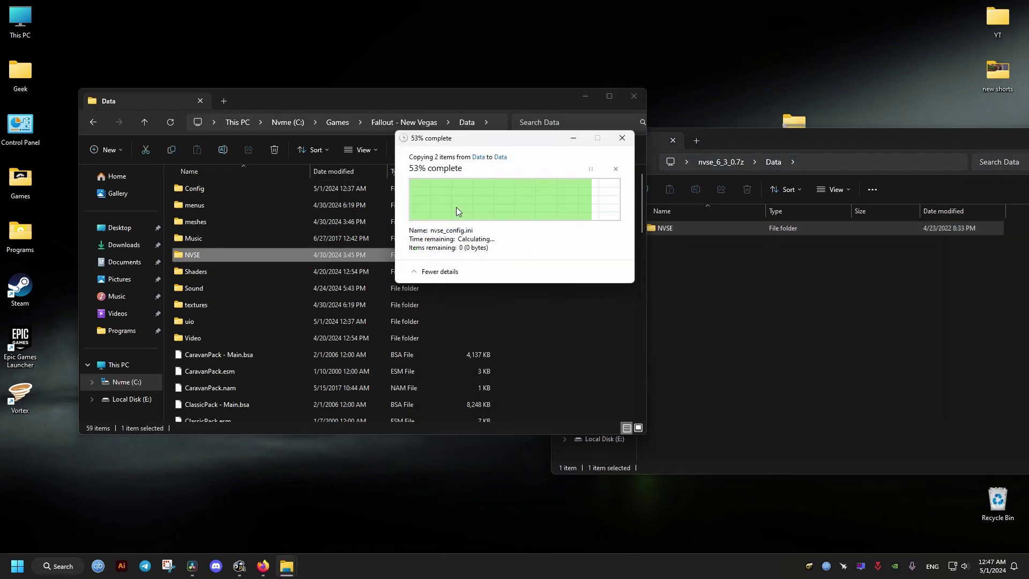
Copy the five loose nvse files from the root of nvse_6_3_0.7z into the Fallout - New Vegas folder, replacing the existing files.
left_click(415, 121)
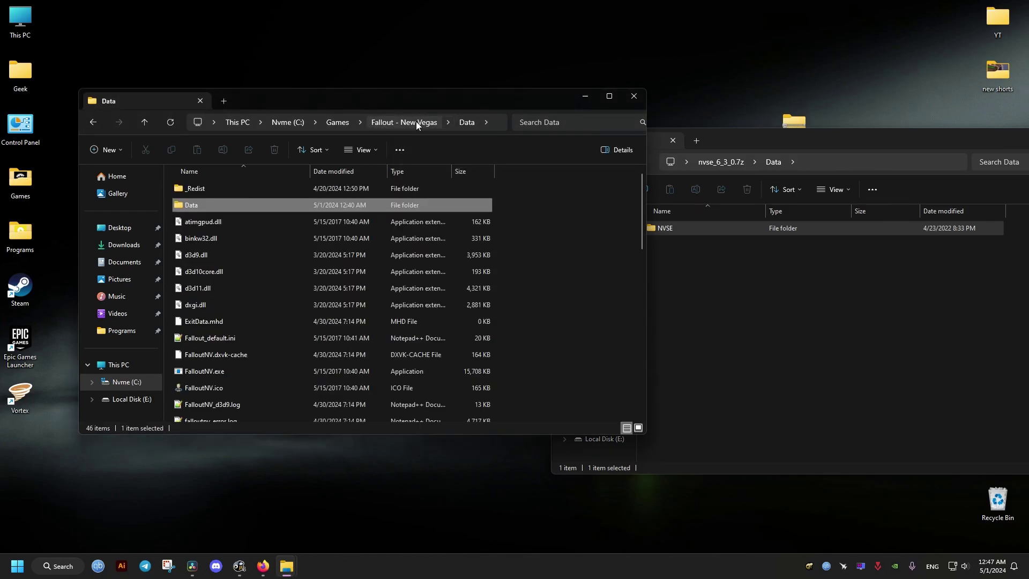
left_click(760, 160)
left_click(721, 161)
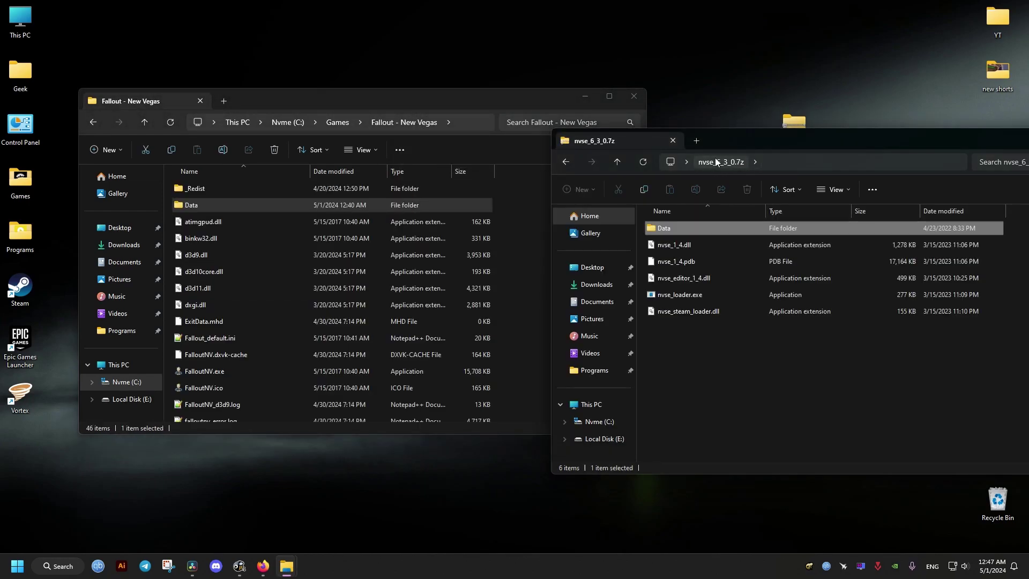
left_click_drag(704, 352, 536, 267)
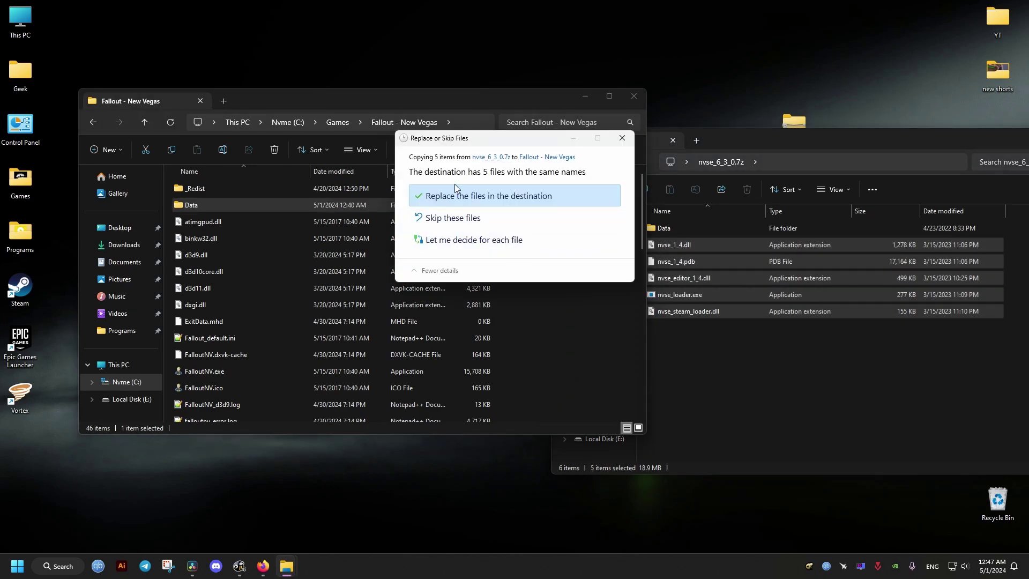
left_click(472, 196)
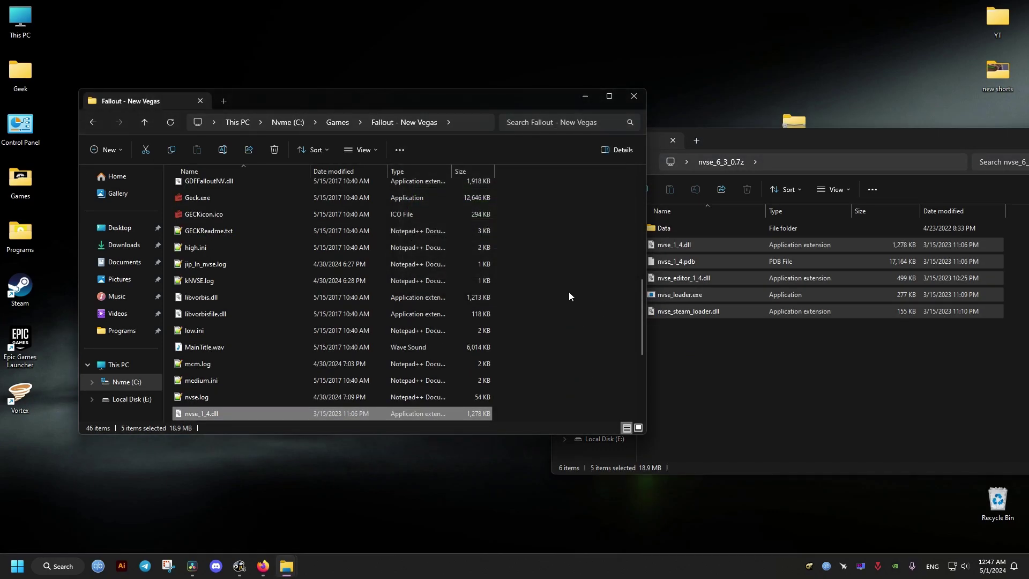
left_click(559, 320)
scroll(560, 320, "down", 3)
scroll(559, 320, "up", 4)
scroll(559, 320, "up", 2)
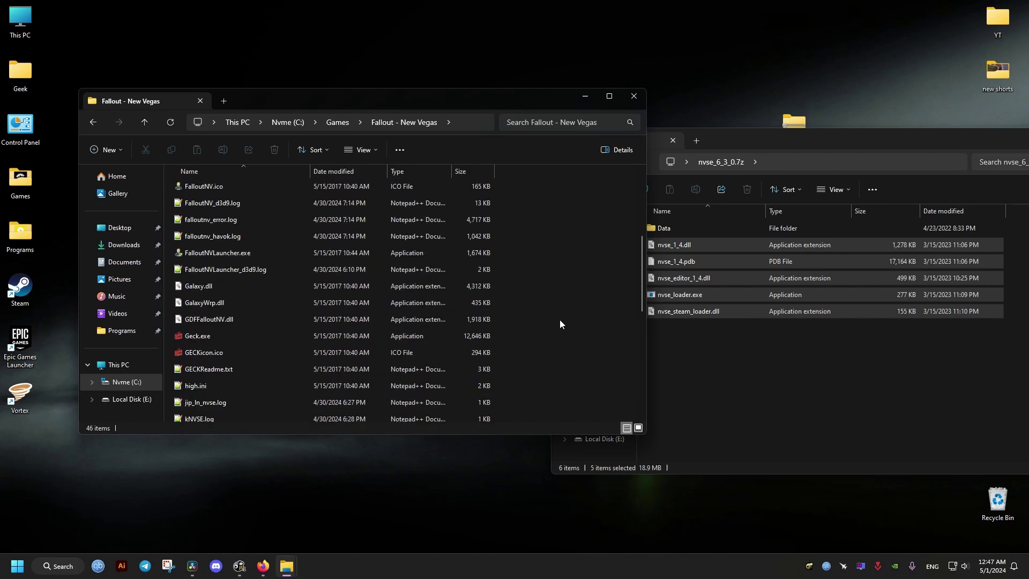
Close the nvse_6_3_0.7z archive window and the Fallout - New Vegas folder window.
left_click_drag(819, 144, 540, 142)
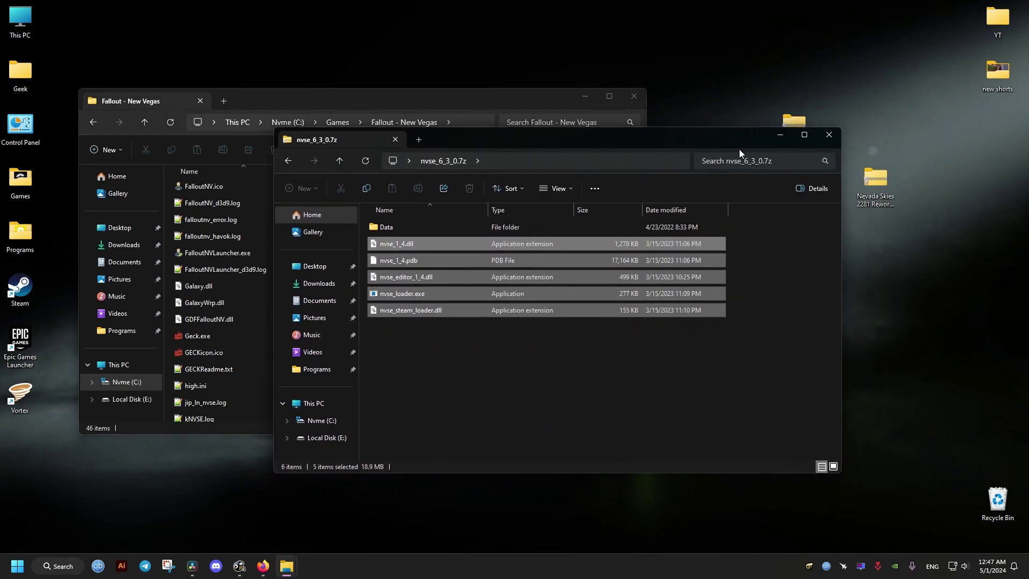
left_click(836, 138)
left_click(753, 204)
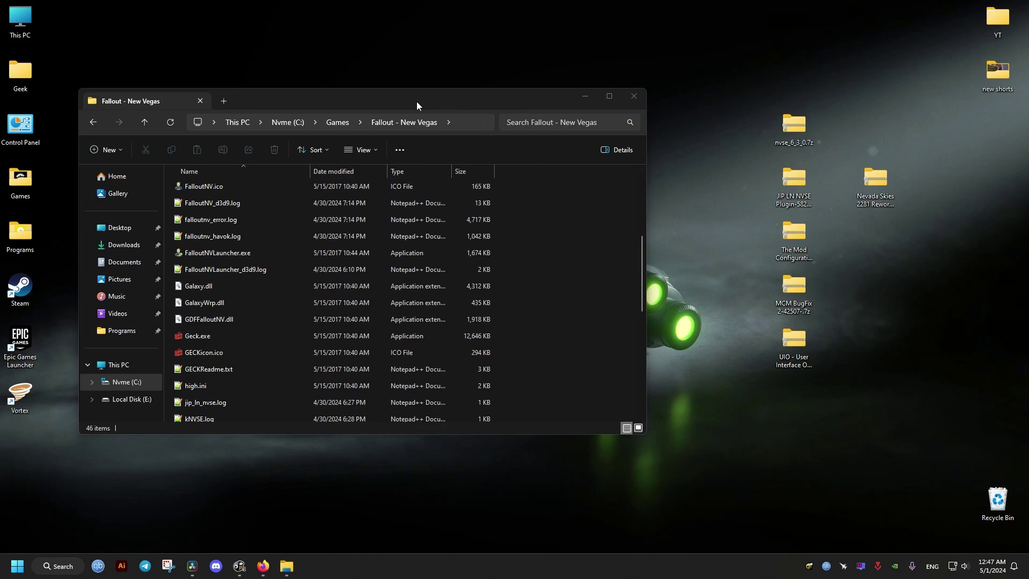
left_click_drag(417, 105, 479, 99)
left_click_drag(940, 156, 745, 394)
left_click(883, 268)
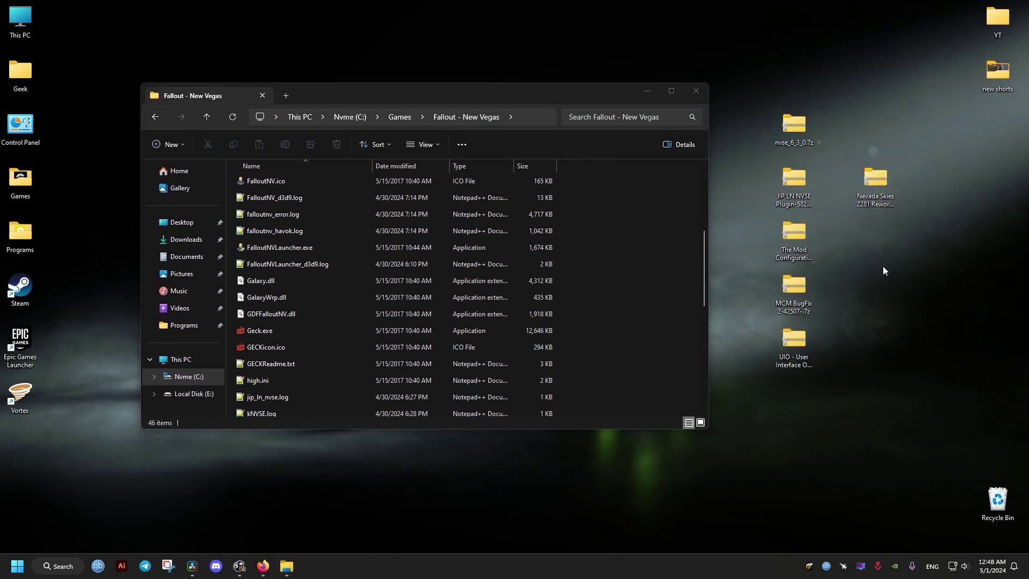
left_click(696, 91)
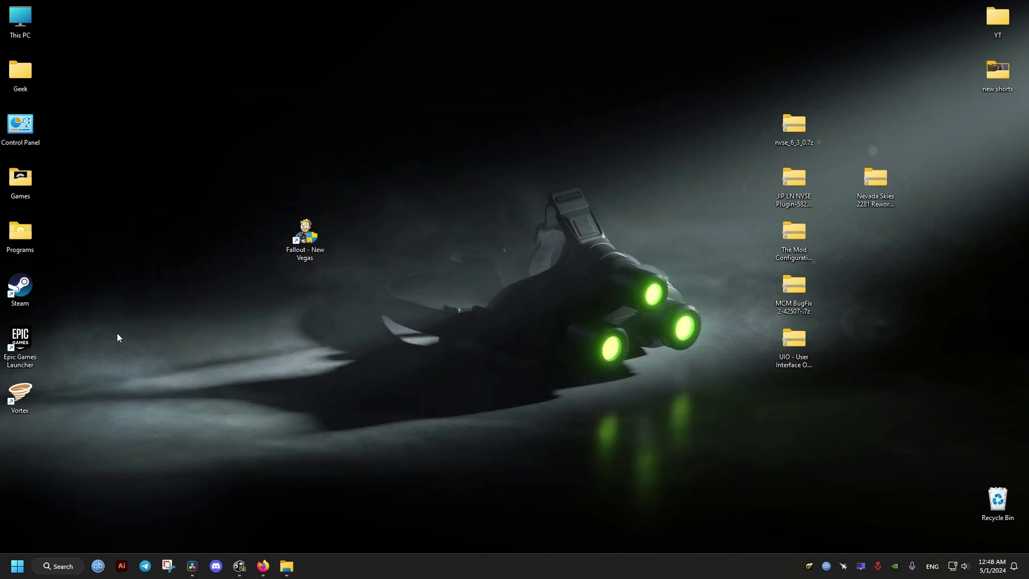
Launch Vortex and open the list of installed mods for Fallout: New Vegas.
double_click(18, 396)
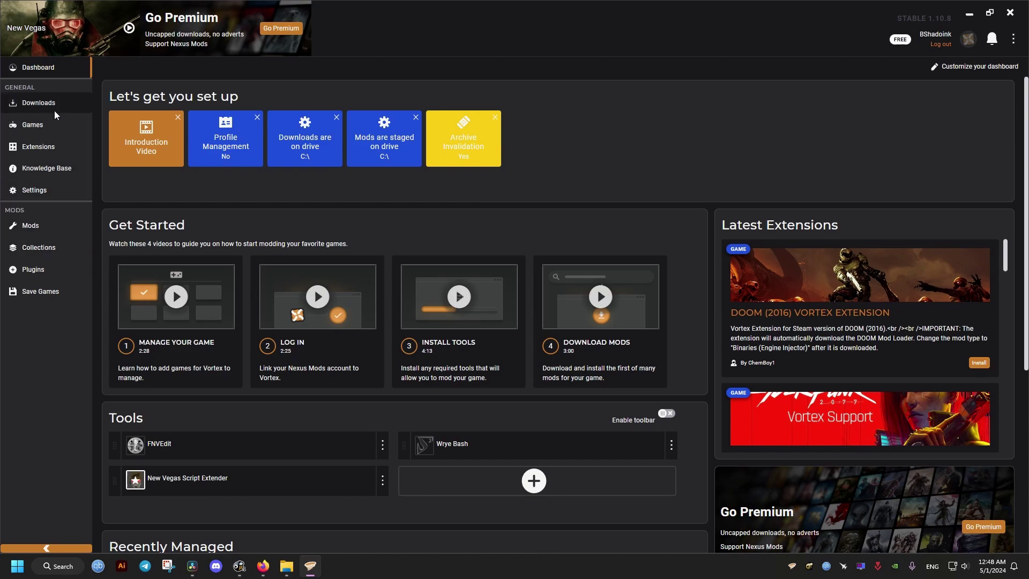
left_click(37, 107)
left_click(47, 67)
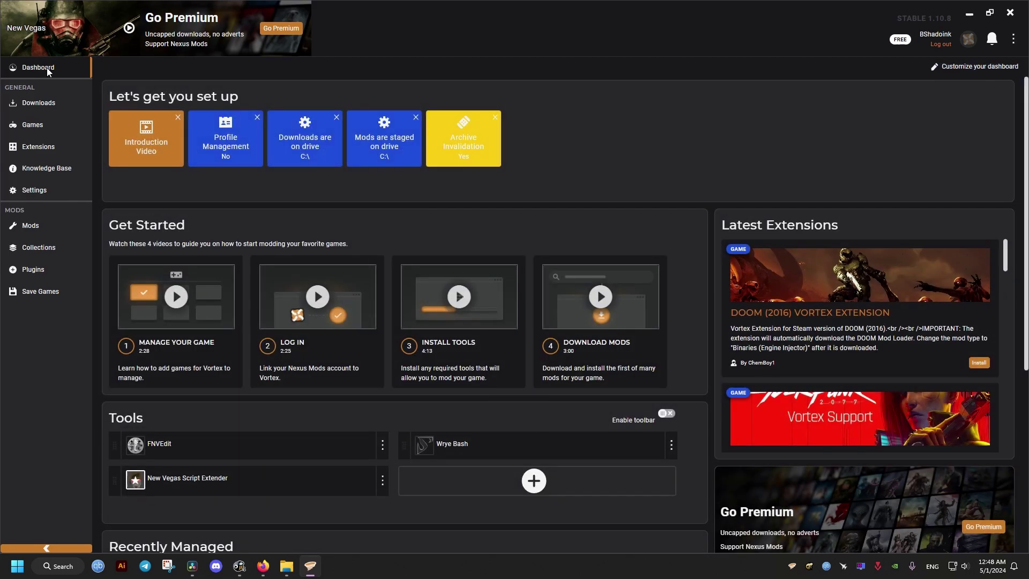
left_click(36, 230)
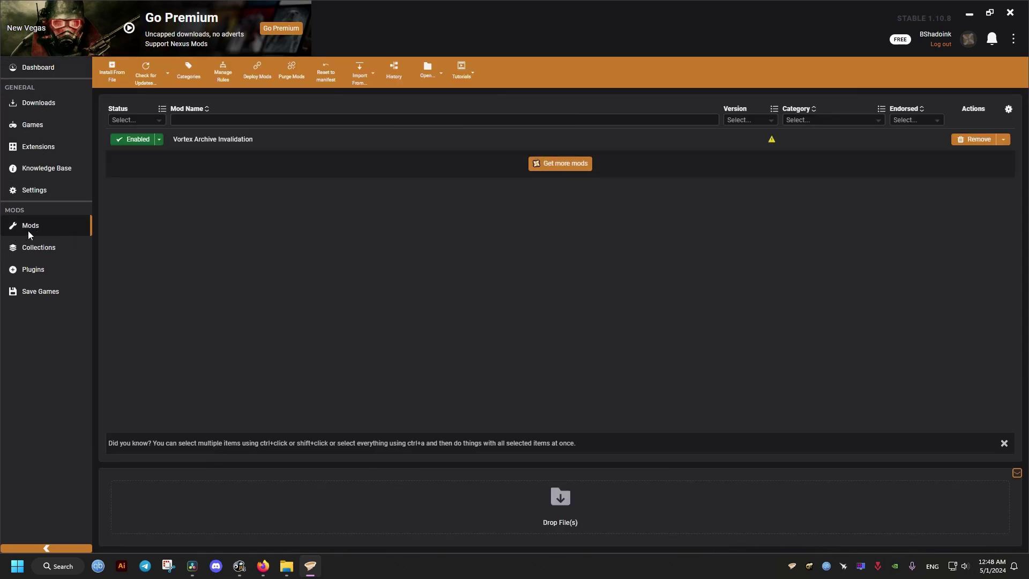
Install the JIP LN NVSE Plugin from the archive JIP LN NVSE Plugin-58277-57-21-1694289677.7z on the desktop.
left_click(111, 68)
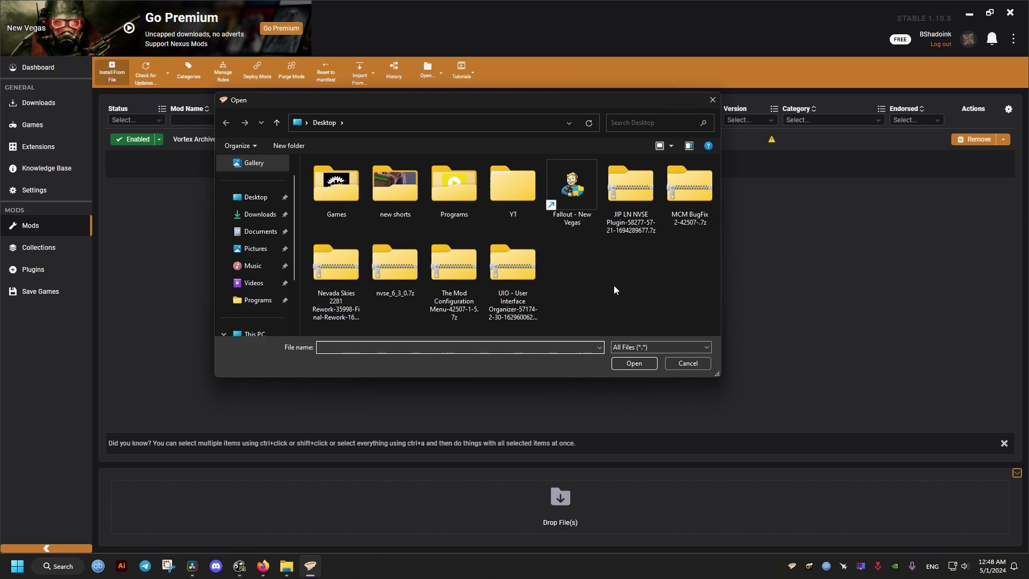
left_click(629, 229)
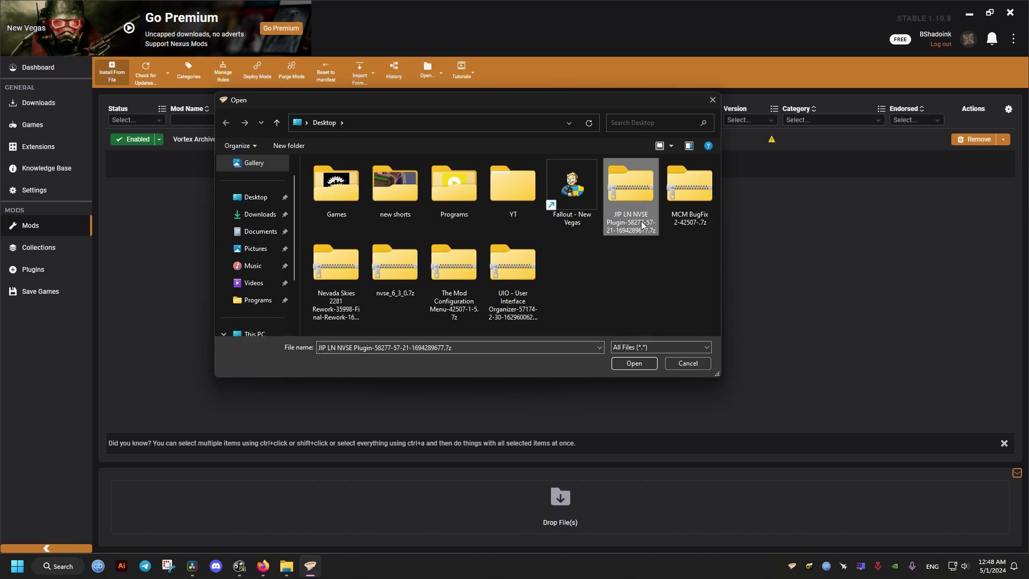
left_click(637, 361)
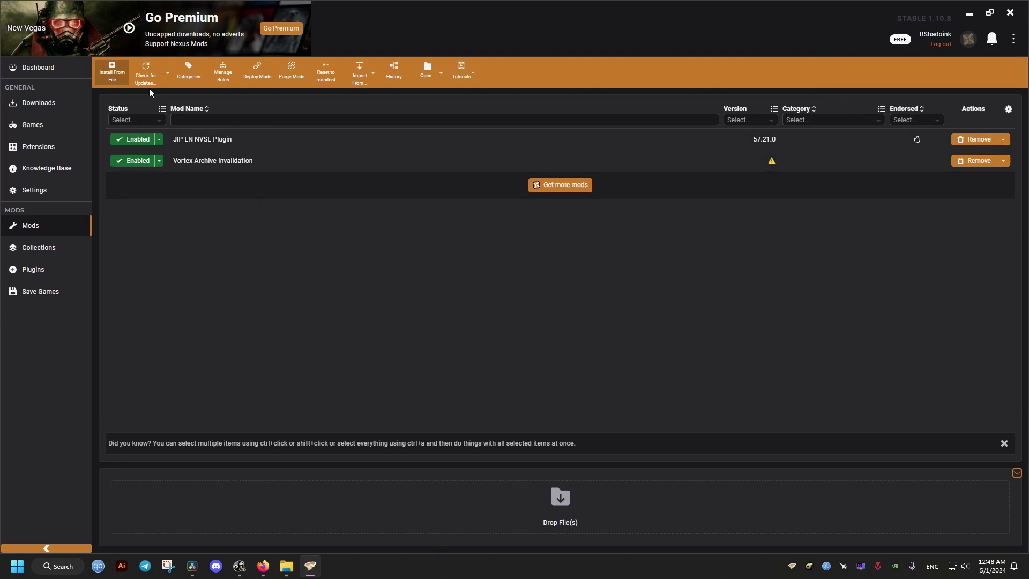
Install the UIO - User Interface Organizer mod from its archive on the desktop.
left_click(111, 70)
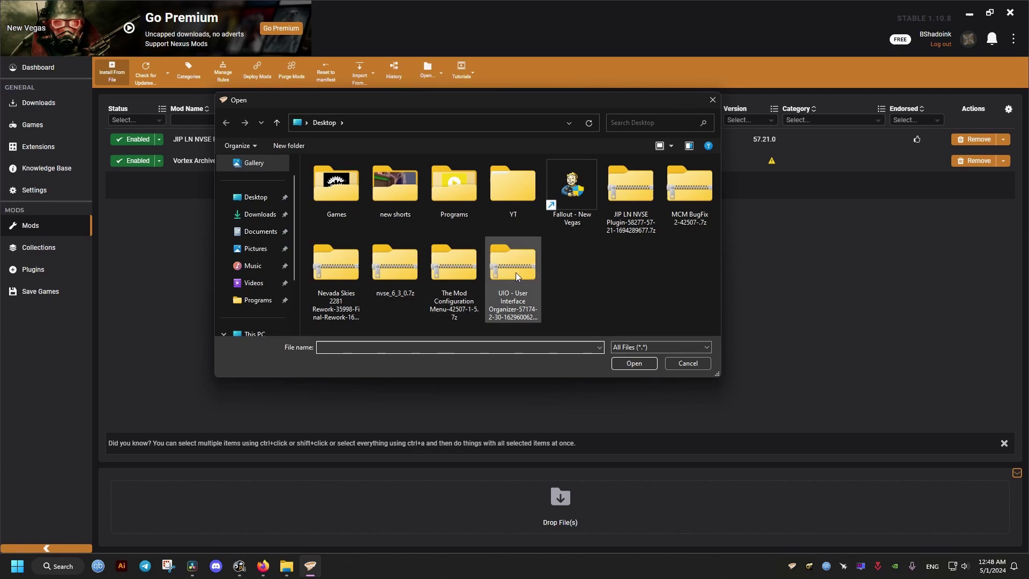
left_click(445, 269)
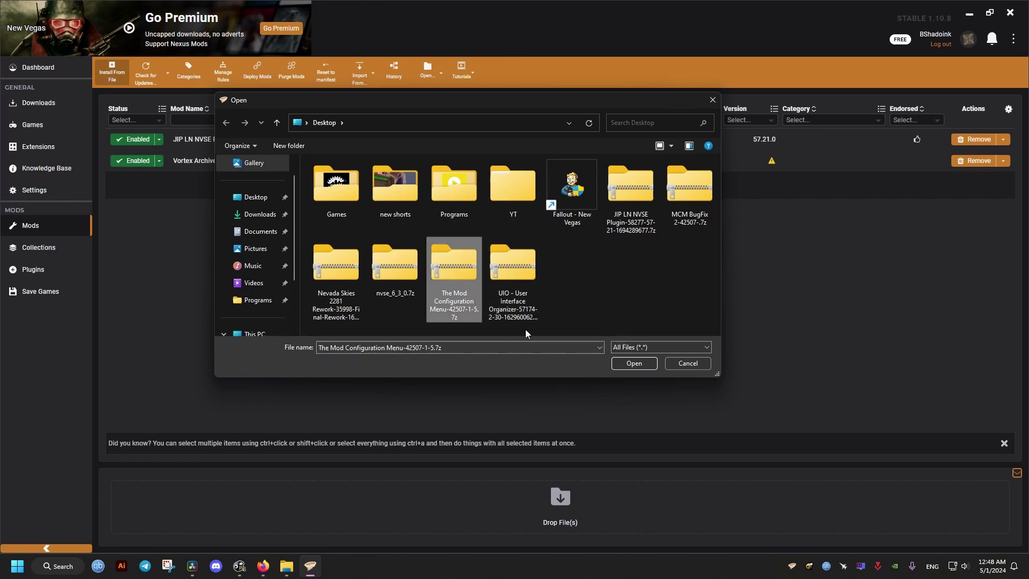
left_click(507, 271)
left_click(634, 362)
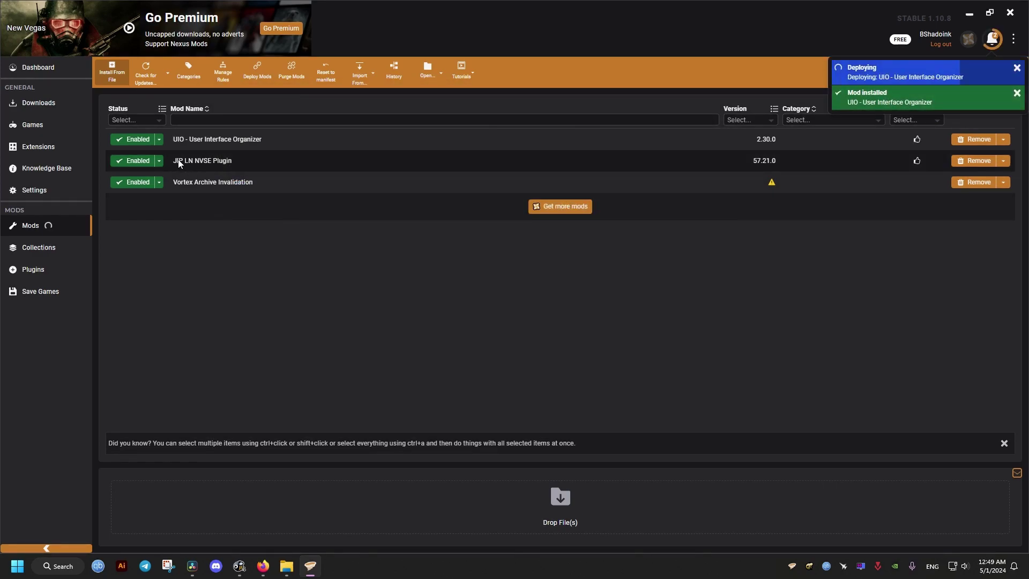
Install The Mod Configuration Menu from the archive The Mod Configuration Menu-42507-1-5.7z, confirming its installer.
left_click(112, 73)
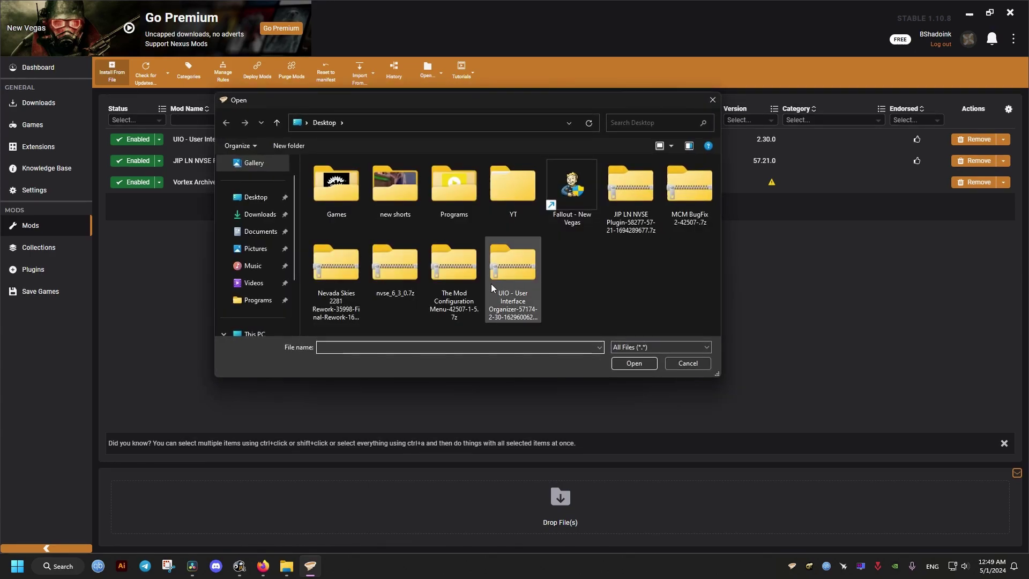
left_click(446, 264)
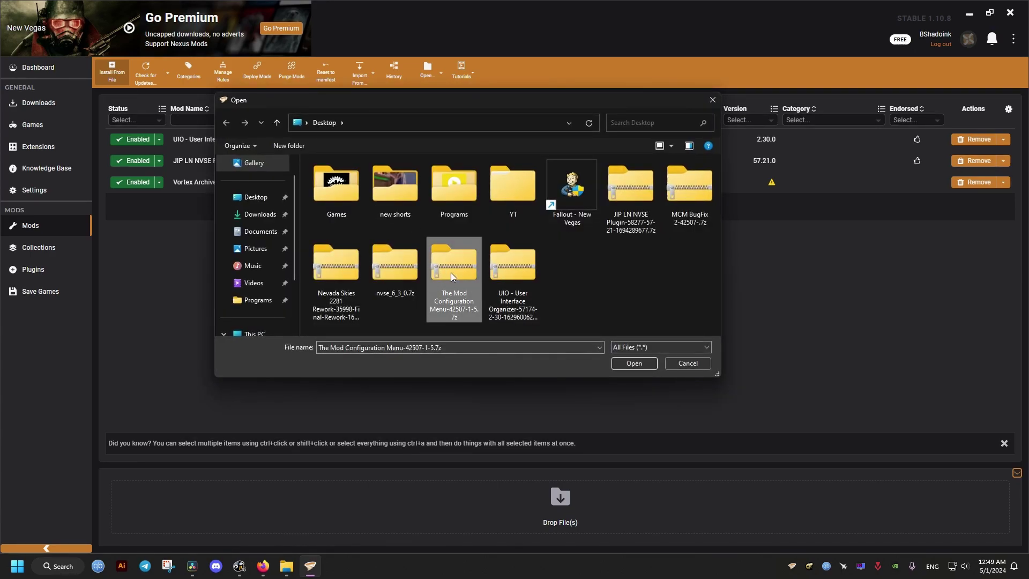
left_click(633, 365)
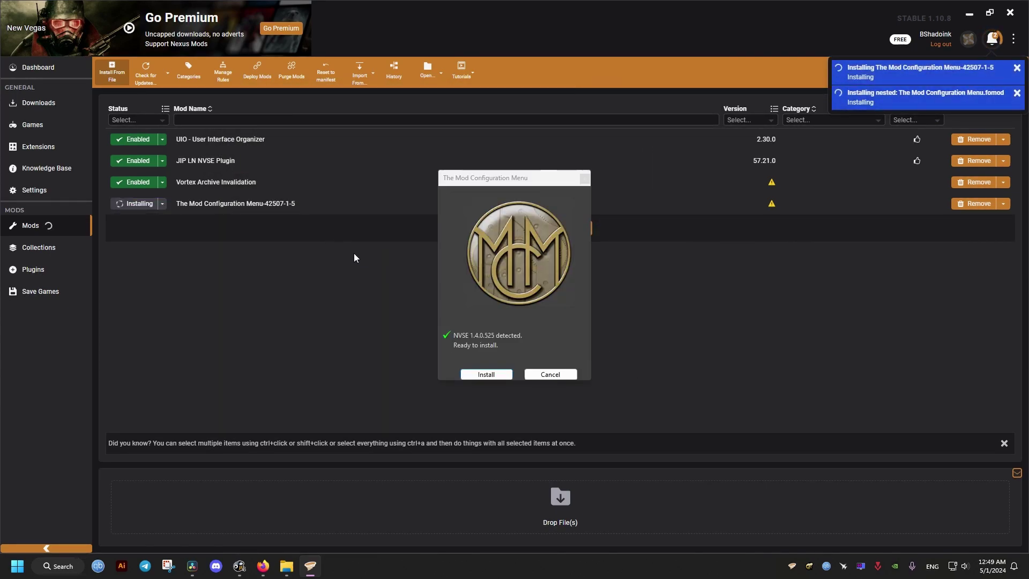
left_click(485, 374)
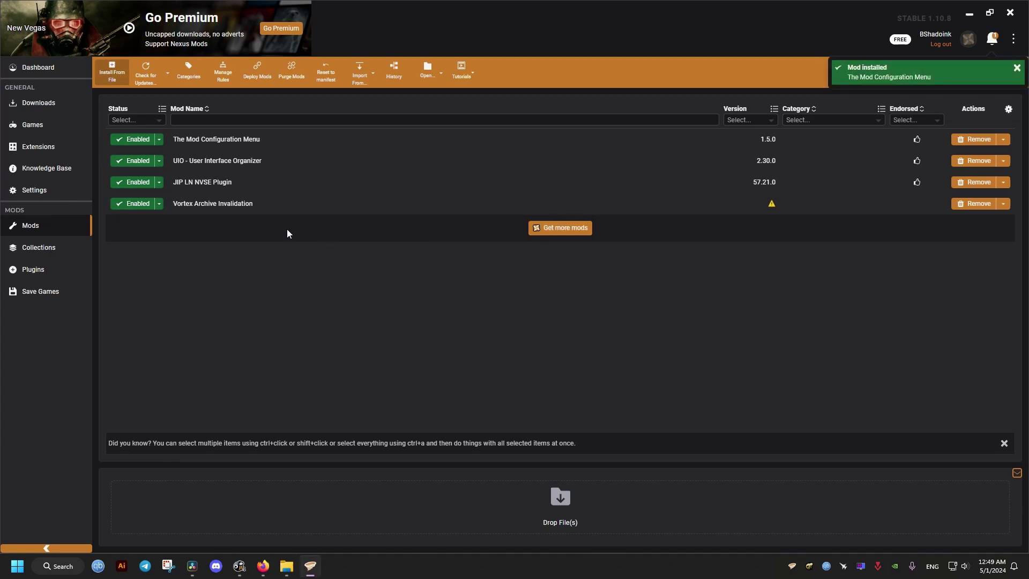
Install the MCM BugFix 2 mod from the archive MCM BugFix 2-42507-.7z on the desktop.
left_click(109, 72)
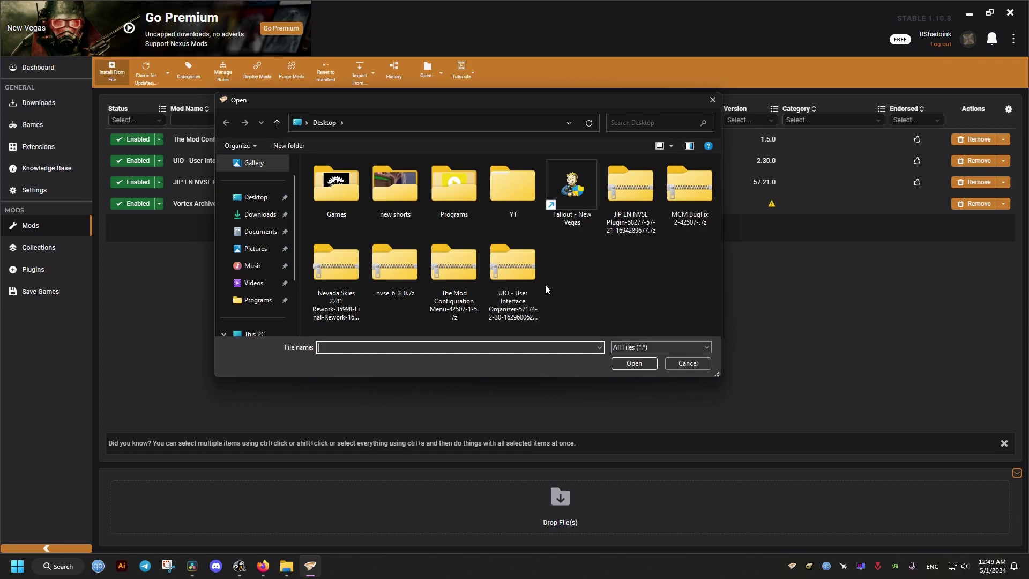
left_click(688, 188)
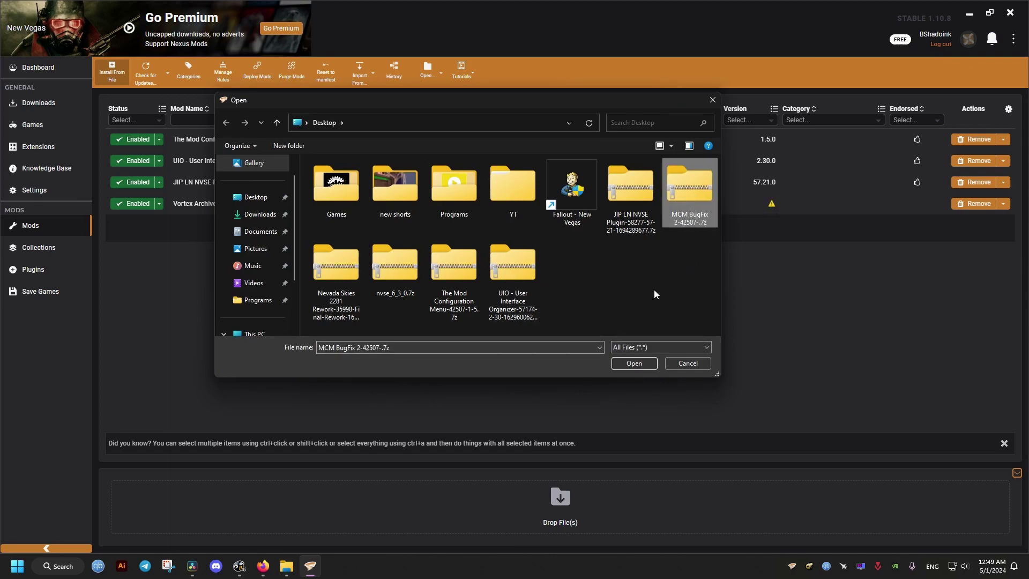
left_click(632, 364)
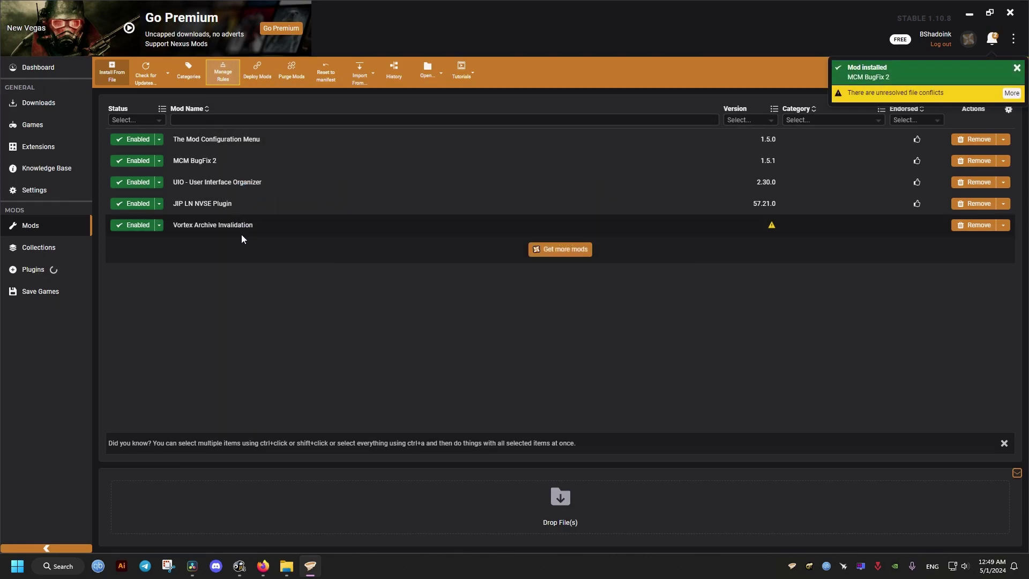
Install the Nevada Skies weather mod from the archive Nevada Skies 2281 Rework-35998-Final-Rework-1622851359.7z.
left_click(112, 72)
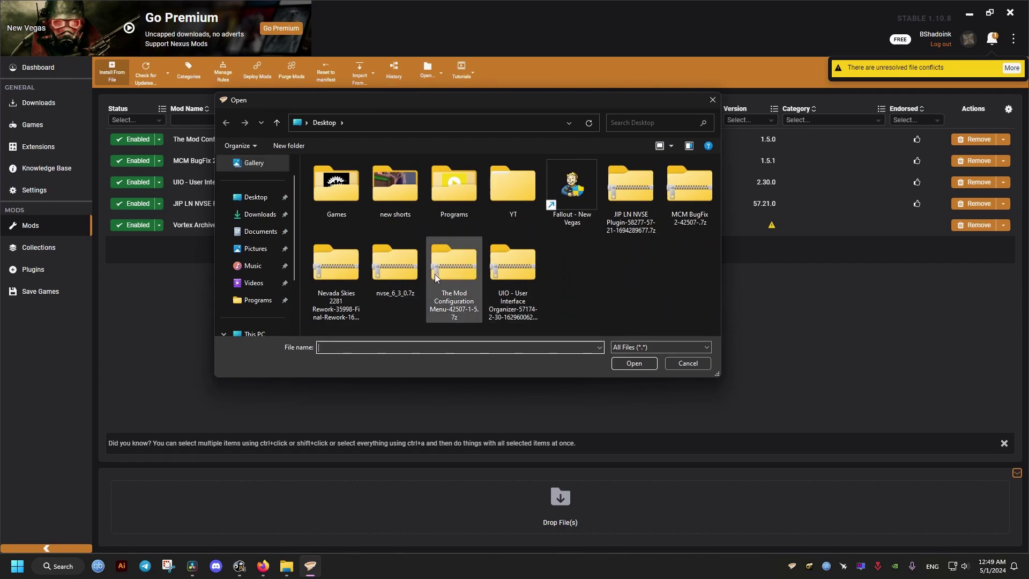
left_click(335, 270)
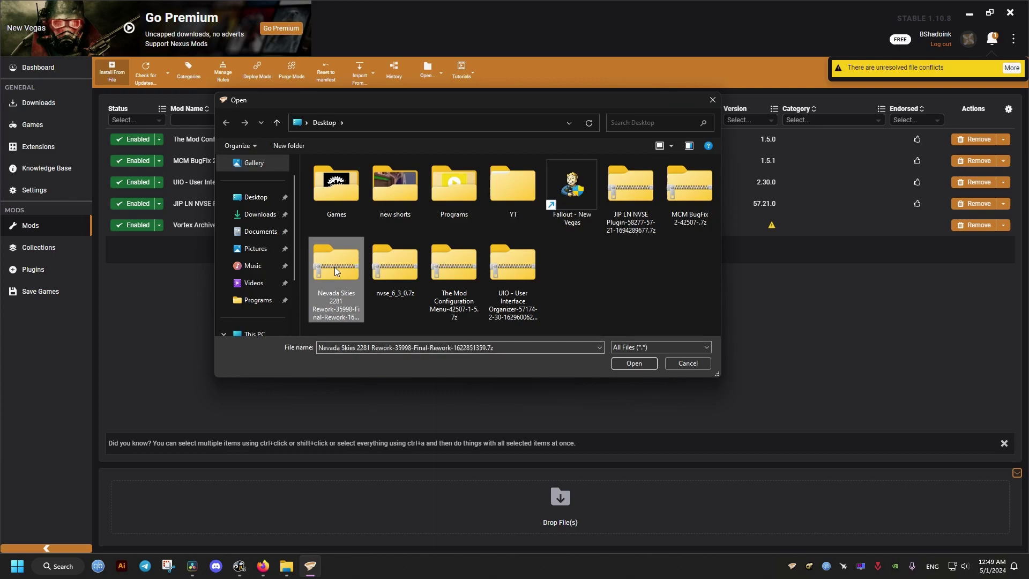
left_click(635, 364)
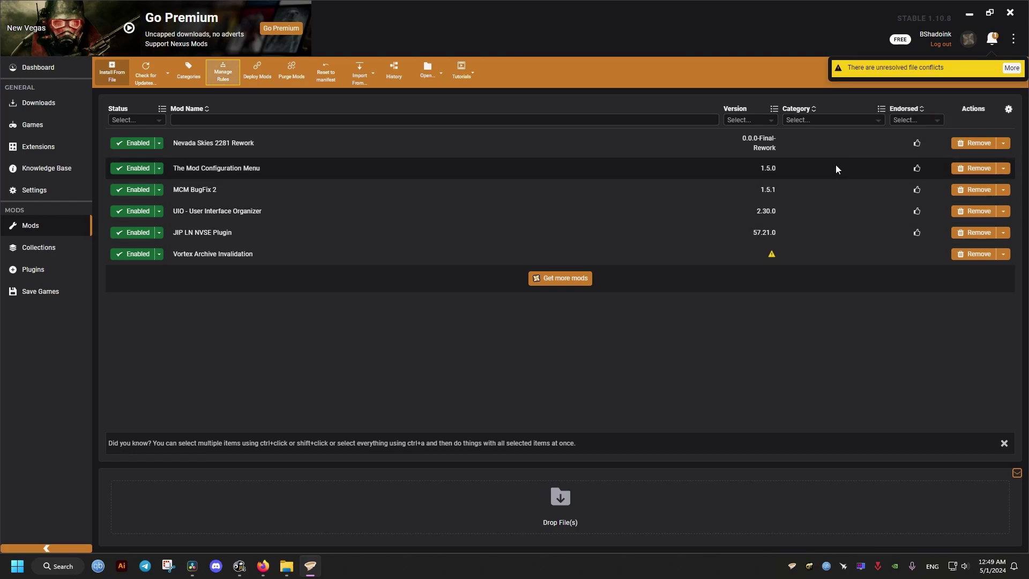
Resolve the file conflict by setting The Mod Configuration Menu to load before MCM BugFix 2, and save the rule.
left_click(1011, 68)
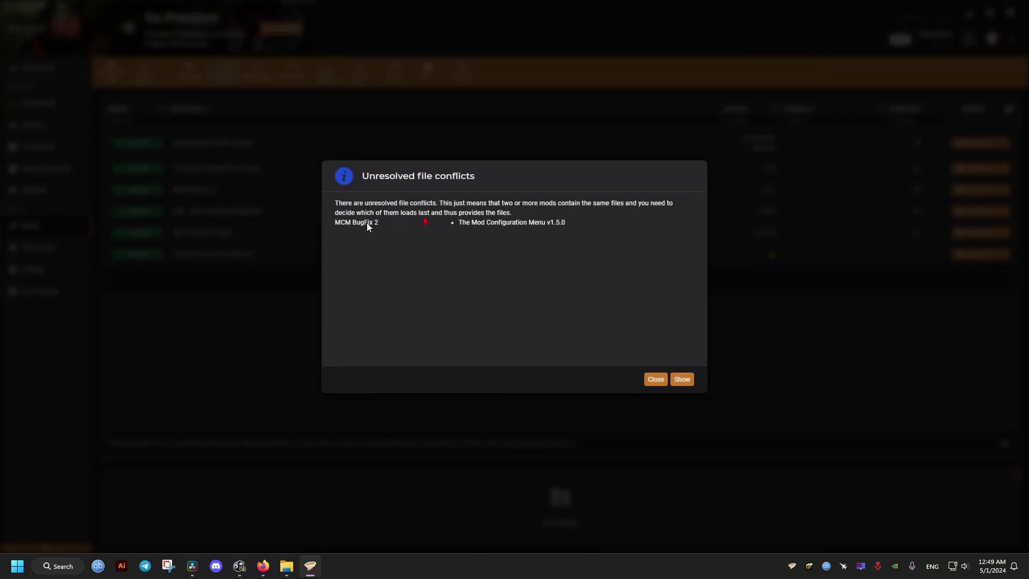
left_click(654, 380)
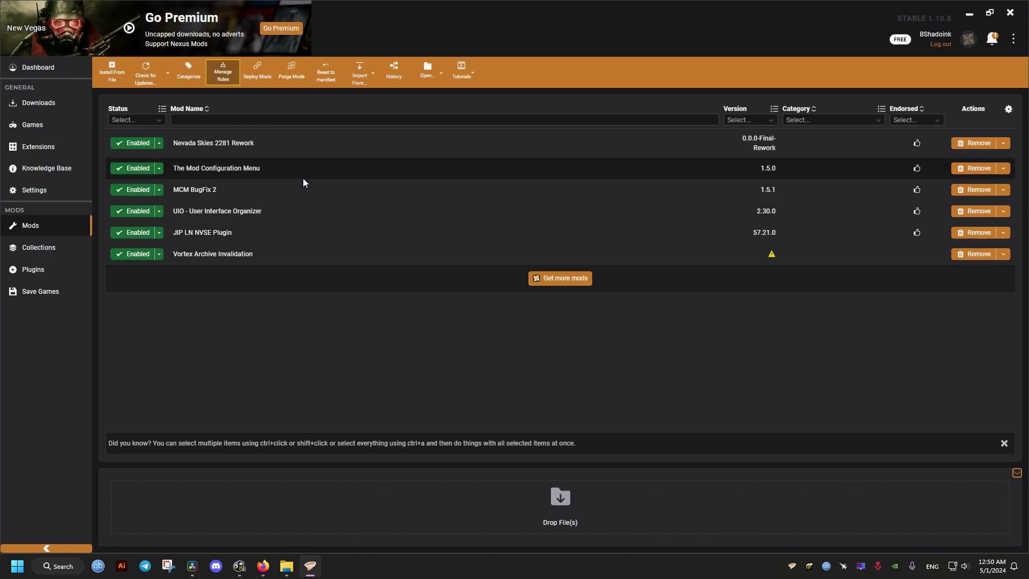
left_click(997, 40)
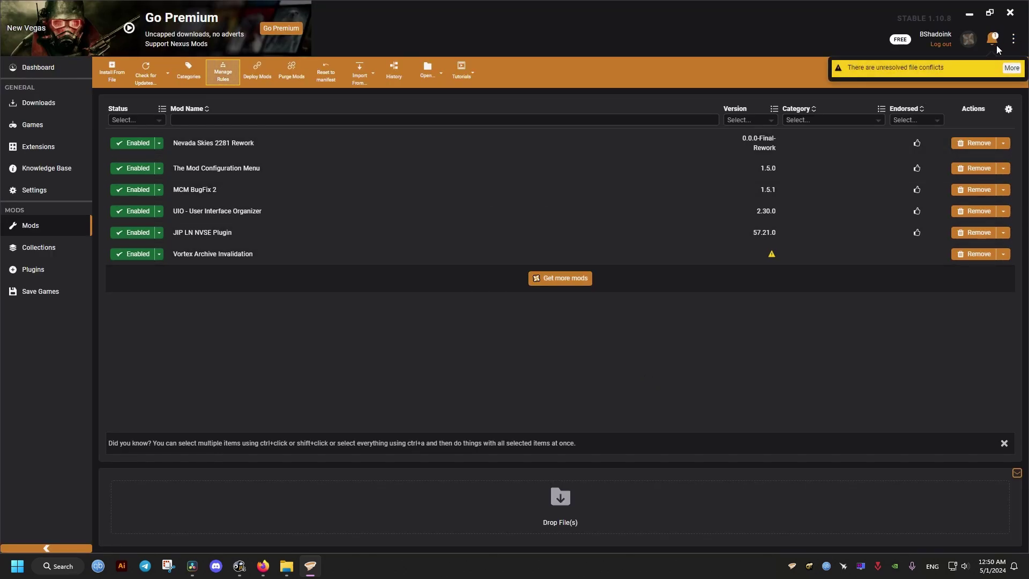
left_click(1011, 67)
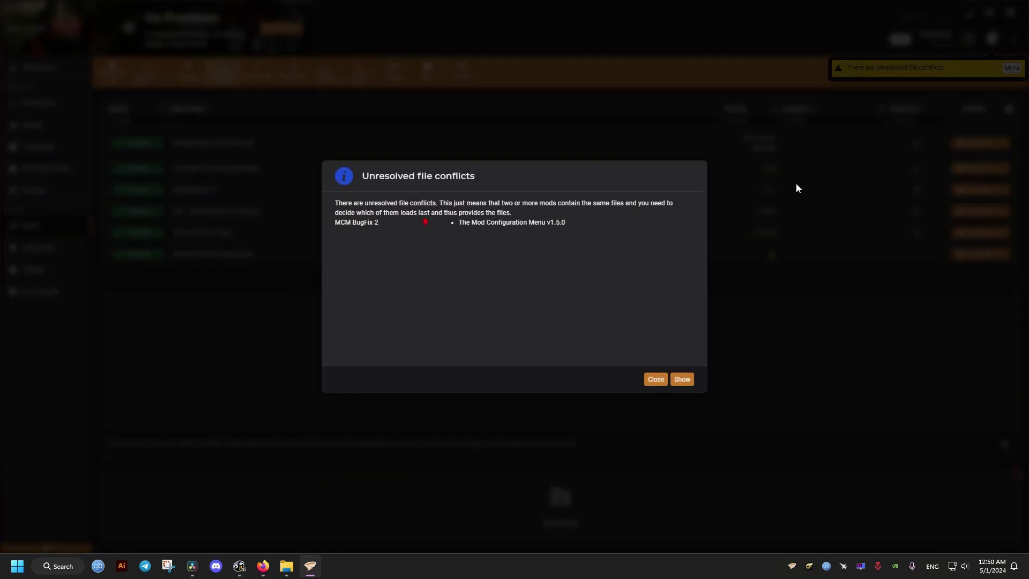
left_click(680, 380)
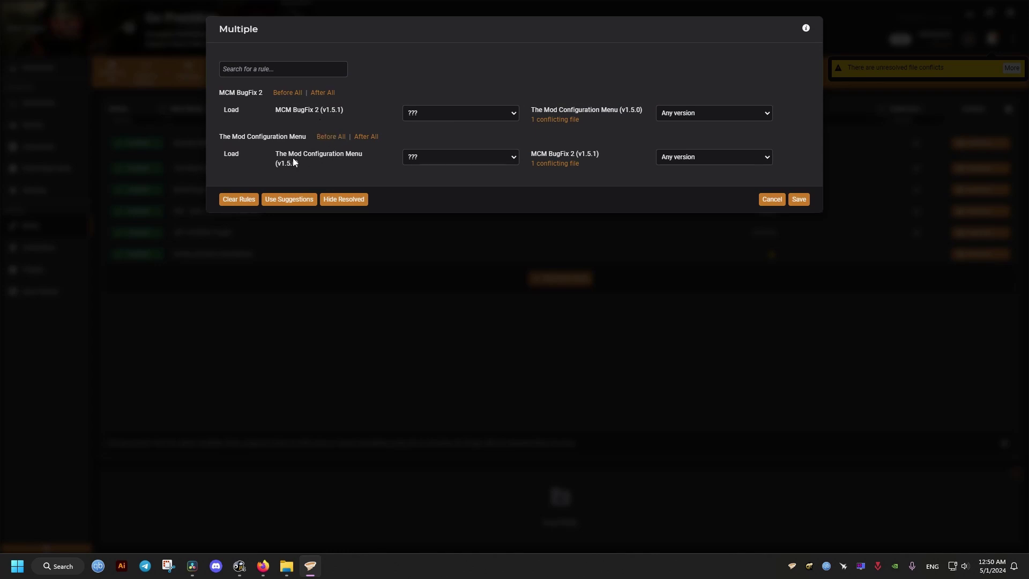
left_click(461, 158)
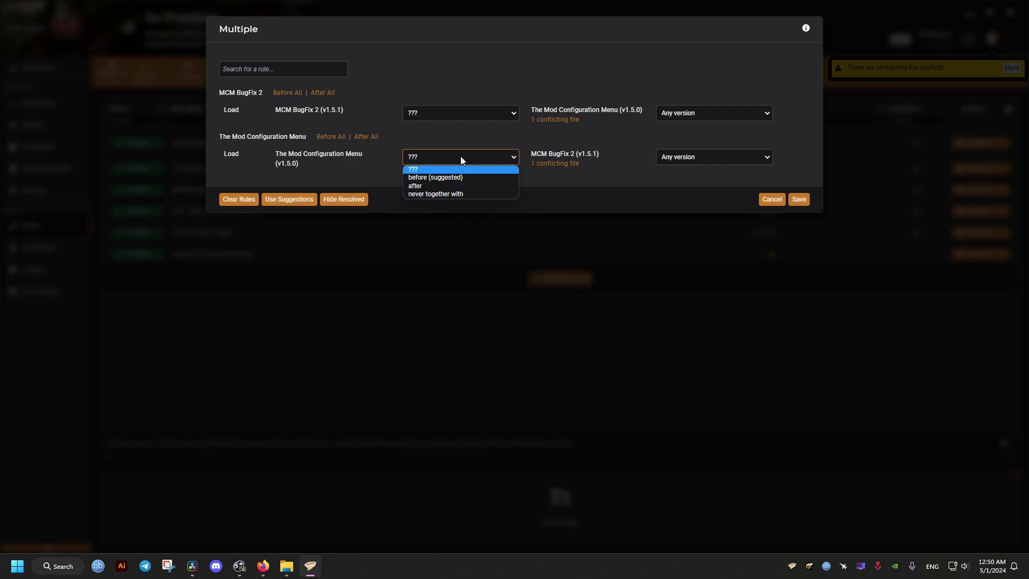
left_click(438, 177)
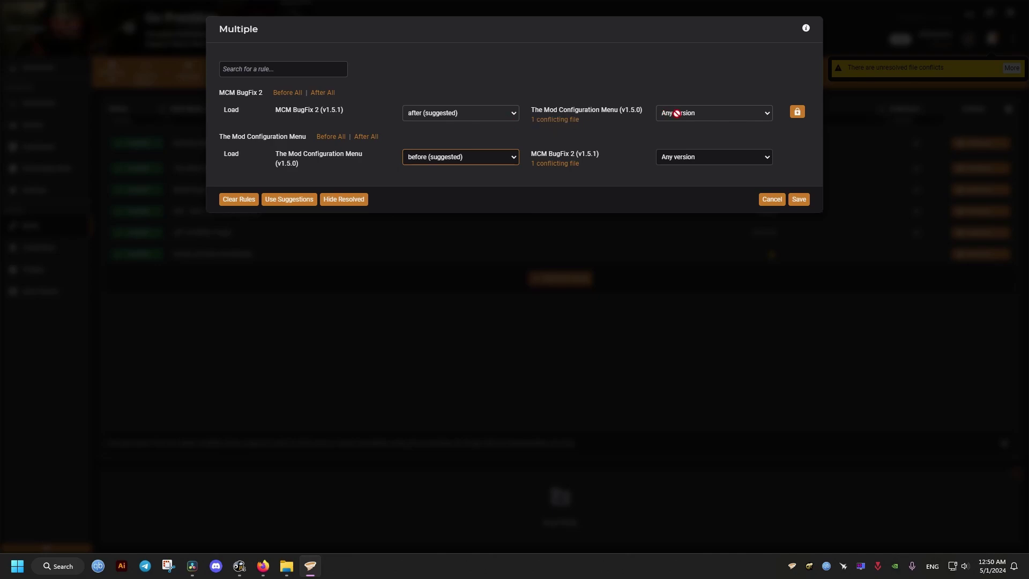
left_click(799, 199)
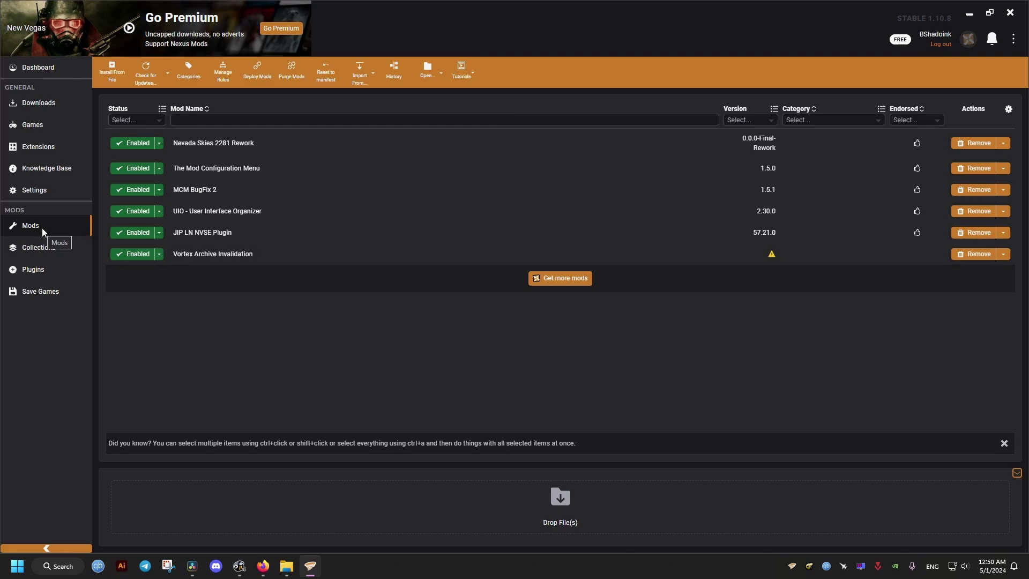
Open the plugin list and sort the load order of the plugins.
left_click(52, 248)
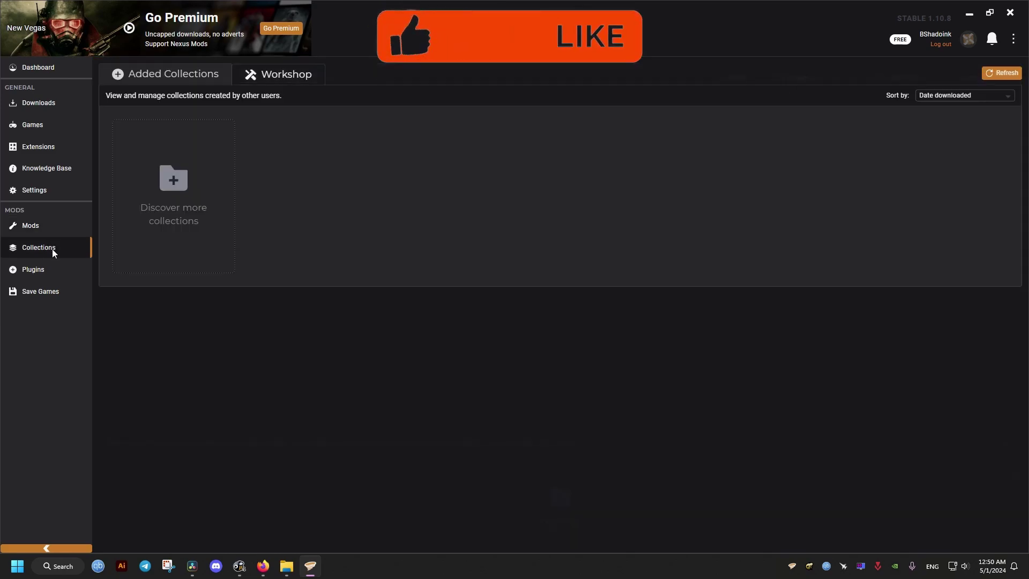
left_click(48, 266)
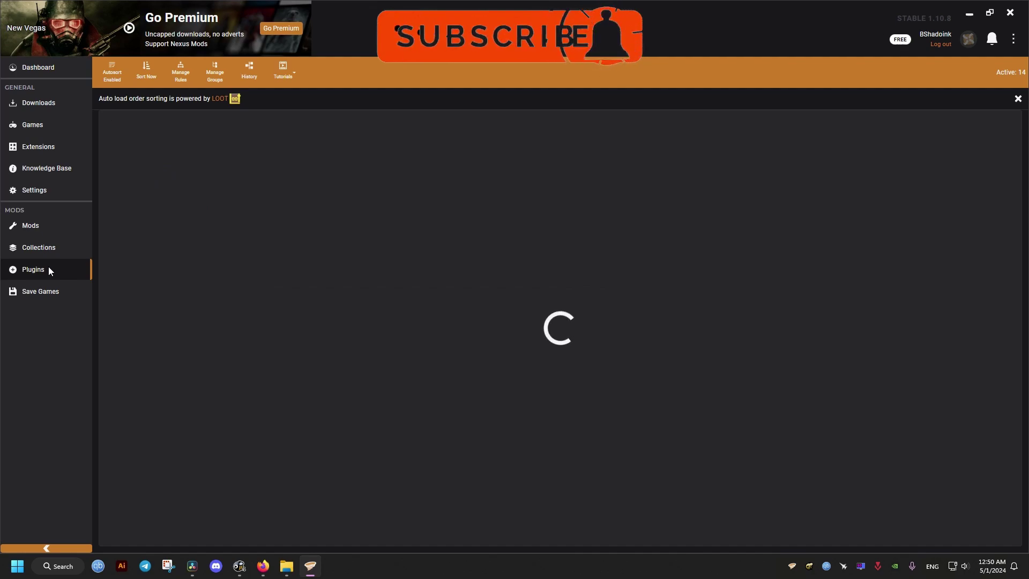
left_click(146, 68)
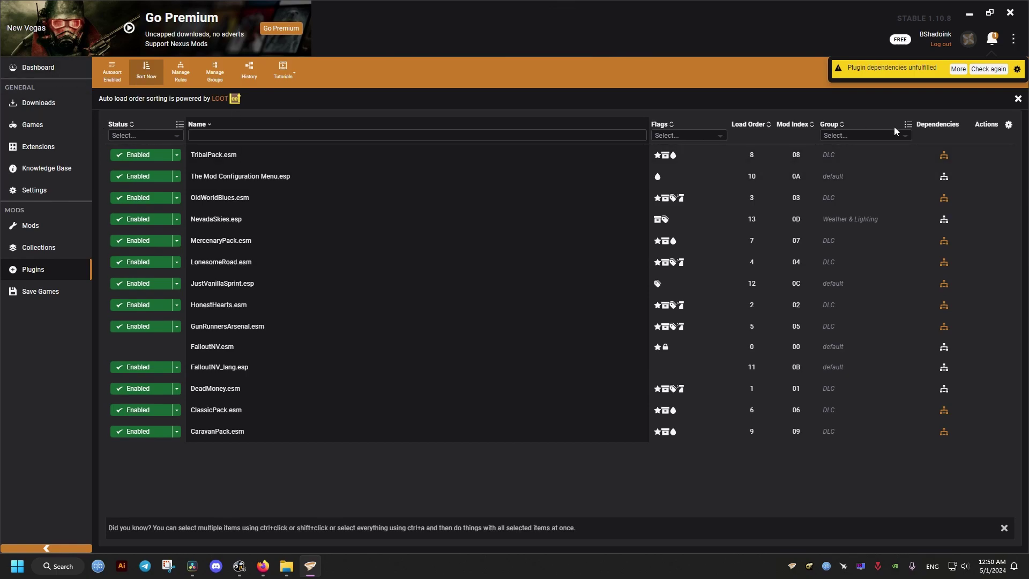
Minimize Vortex and close the open mods folder window.
left_click(970, 16)
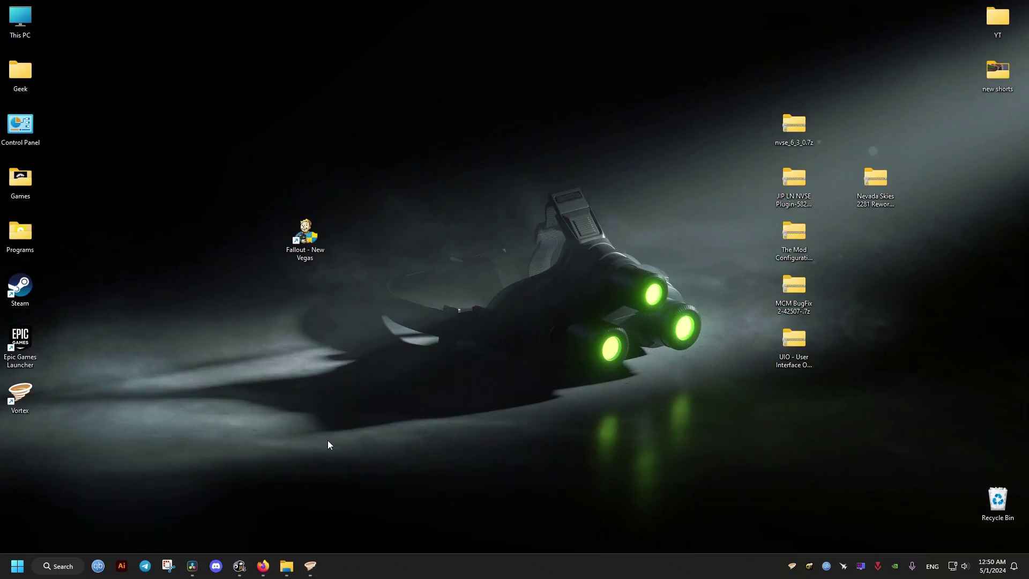
left_click(289, 570)
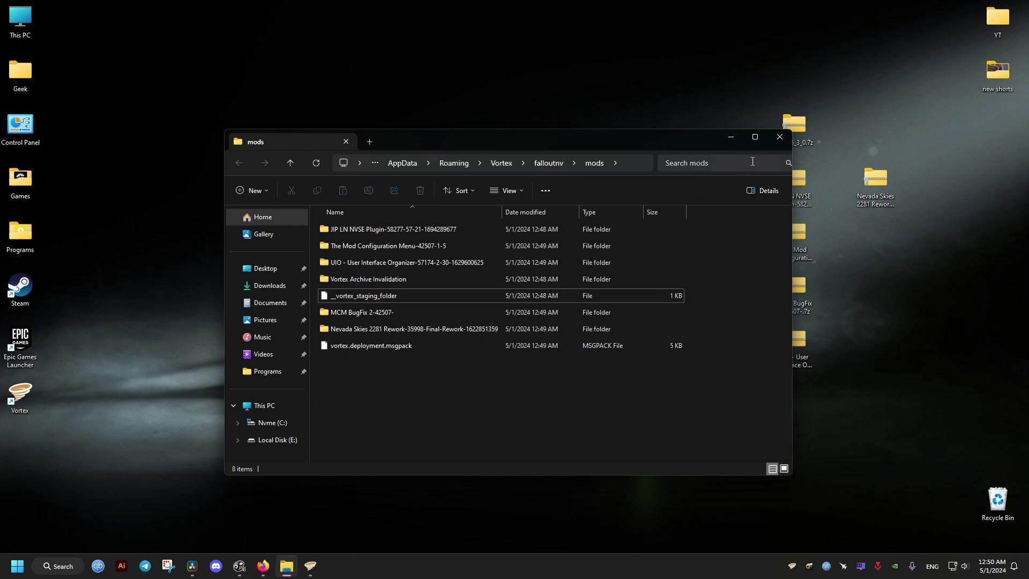
left_click(780, 137)
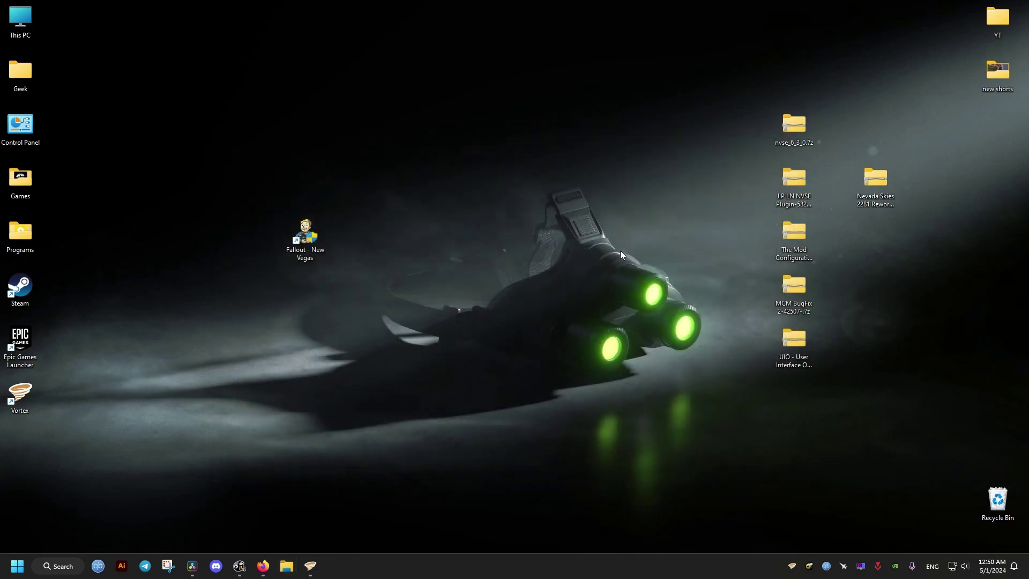
Open the Fallout - New Vegas folder inside the Games folder on the Nvme (C:) drive.
double_click(20, 19)
double_click(400, 239)
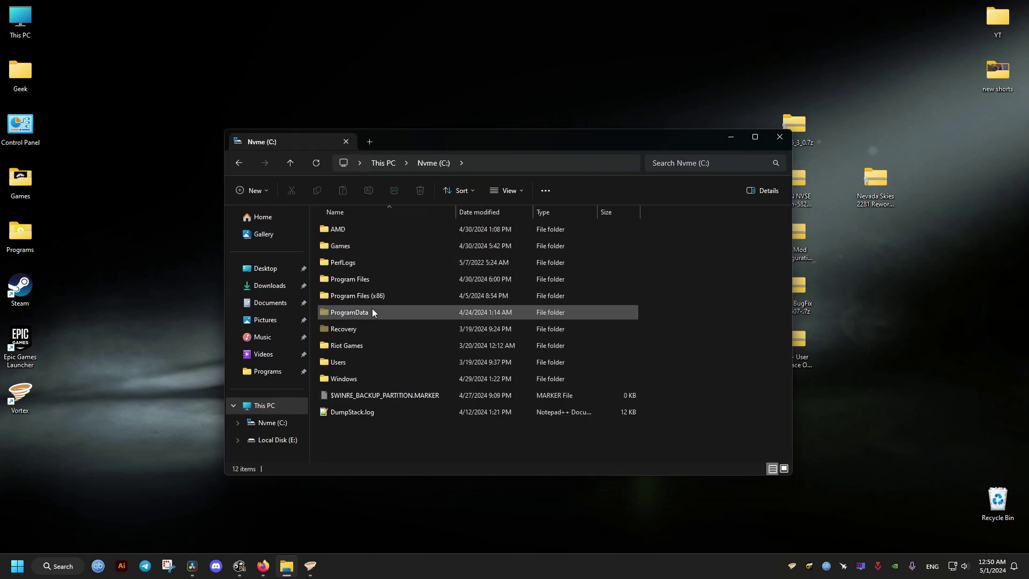
double_click(348, 246)
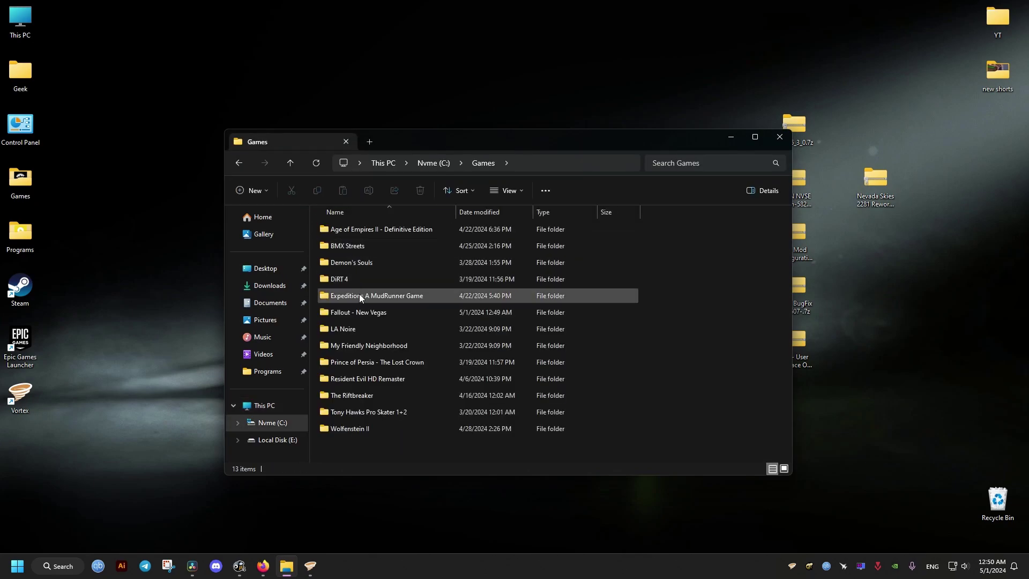
double_click(352, 310)
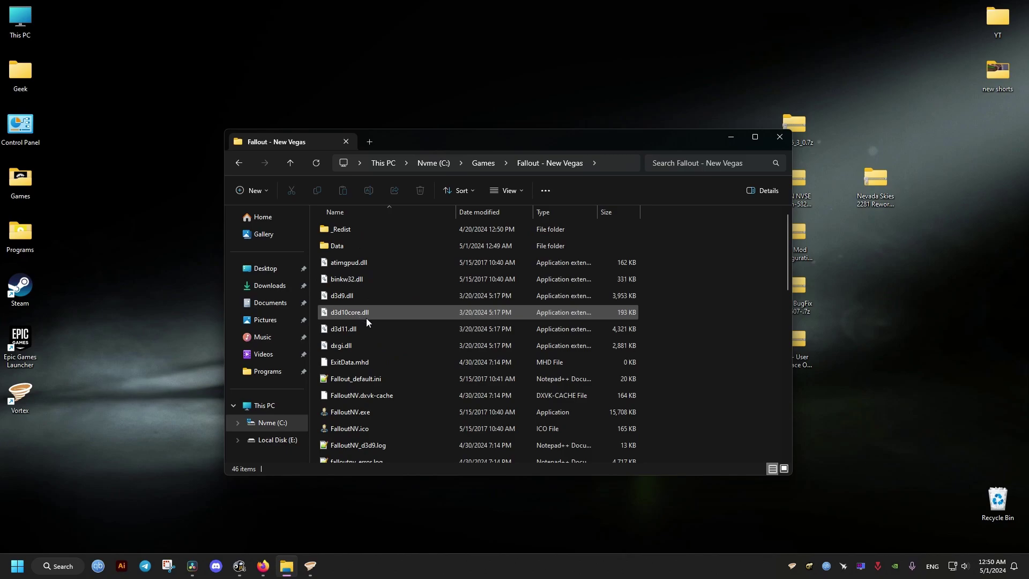
Launch the game with nvse_loader.exe, allowing the unverified file to run, and open the in-game pause menu.
scroll(368, 320, "down", 4)
scroll(368, 320, "down", 3)
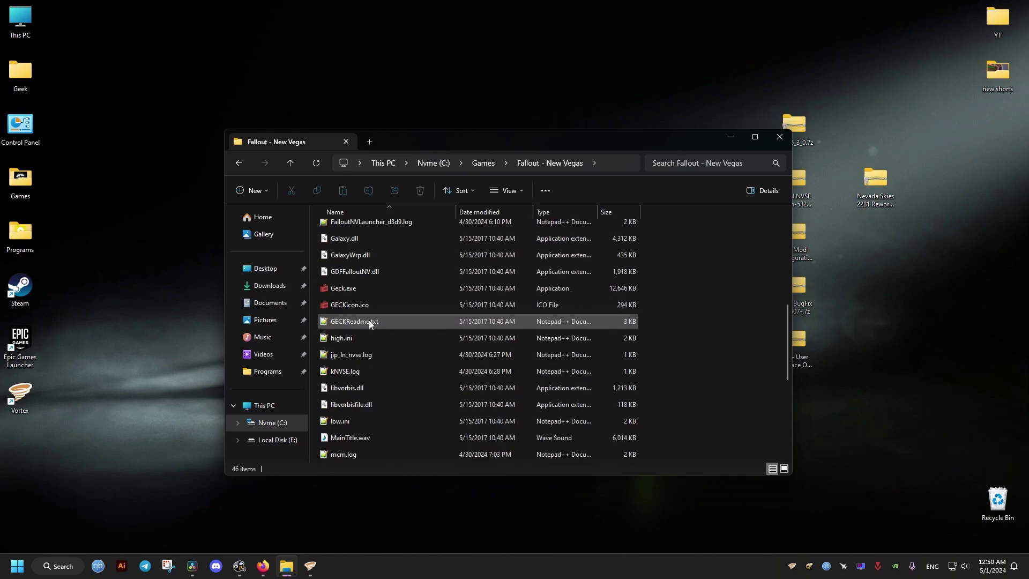
scroll(368, 320, "down", 4)
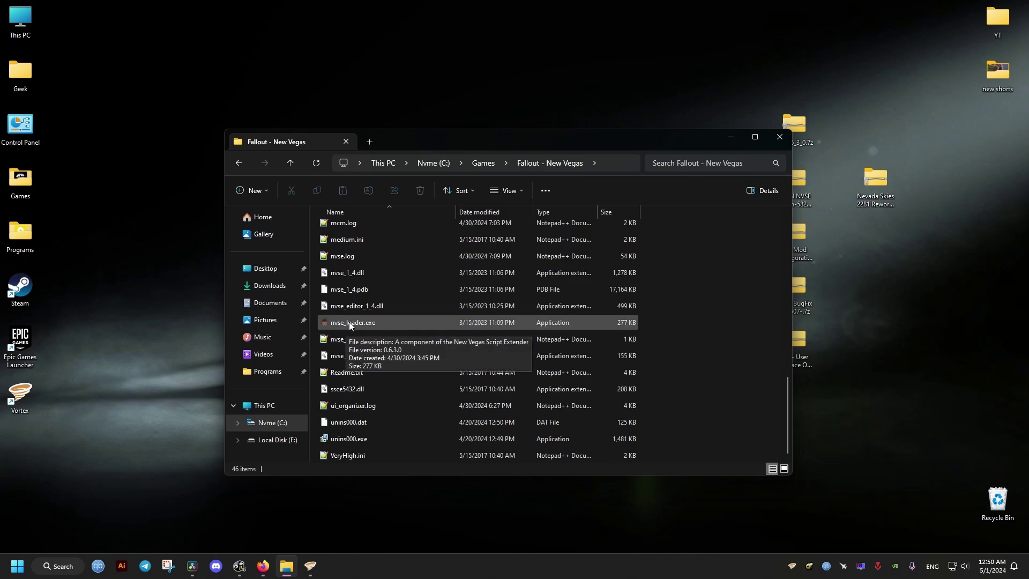
double_click(349, 323)
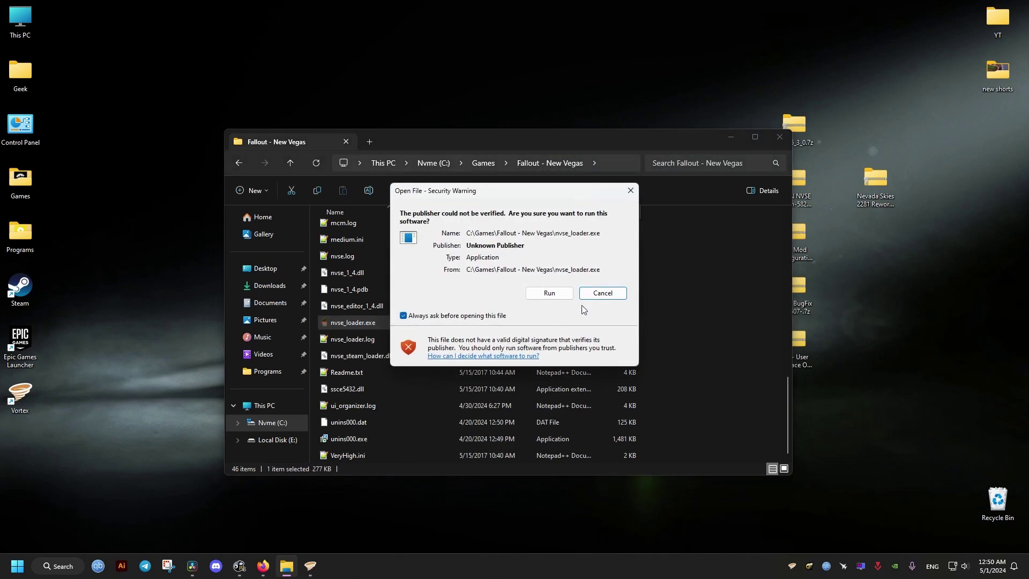
left_click(550, 293)
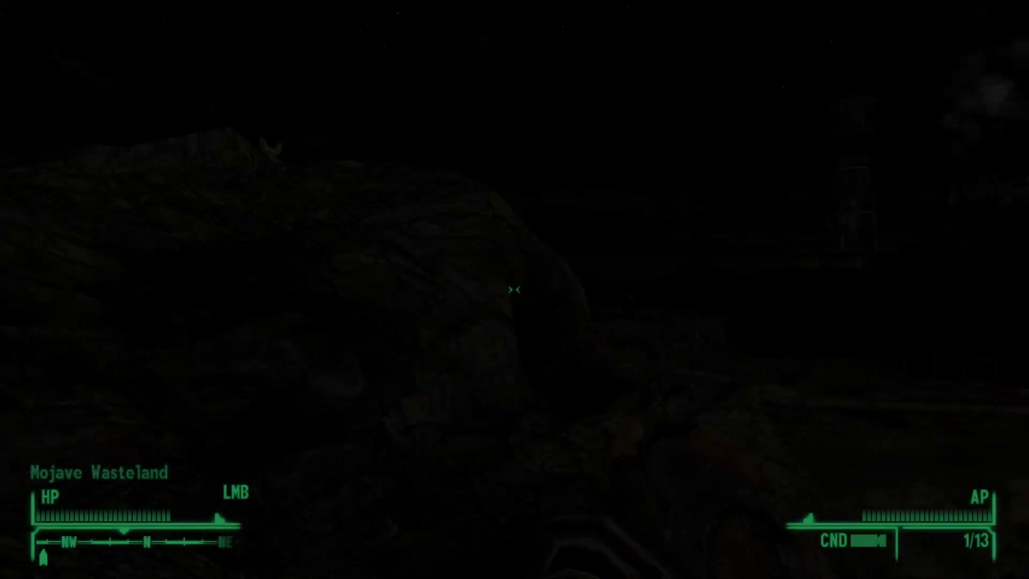
key("Escape")
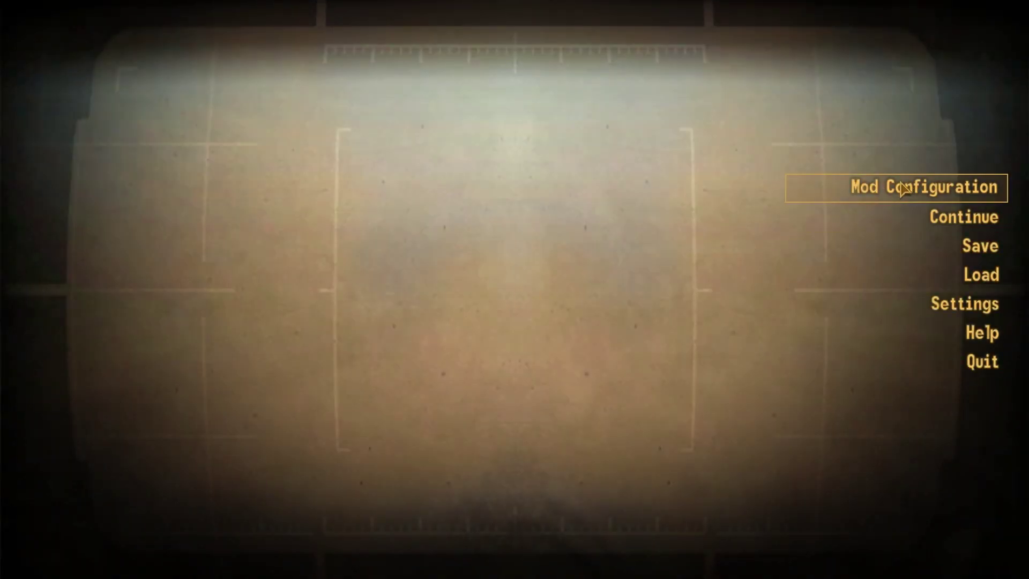
Open the mod configuration screen and review the Sprint settings under Just Mods.
left_click(881, 187)
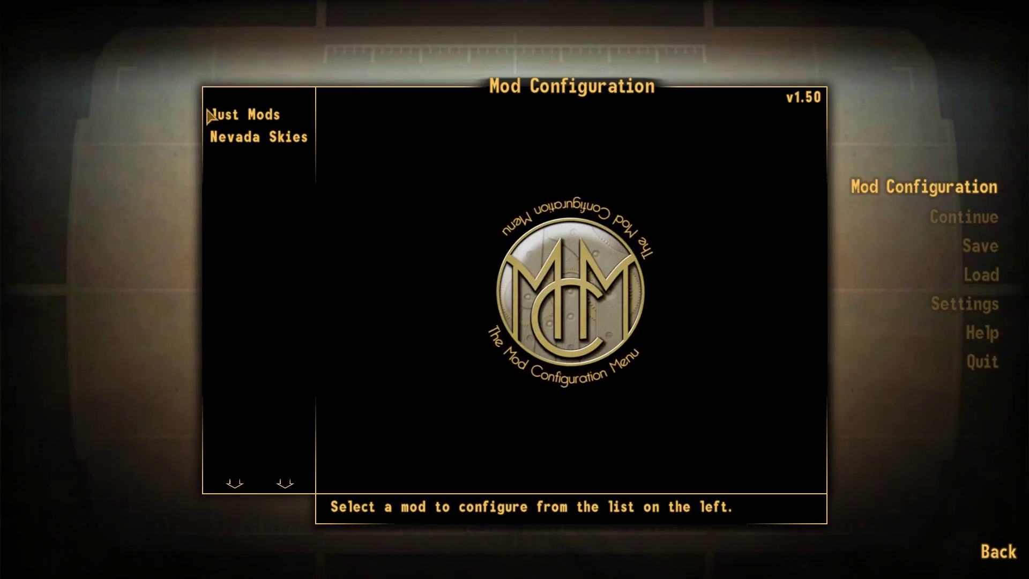
left_click(241, 114)
left_click(251, 139)
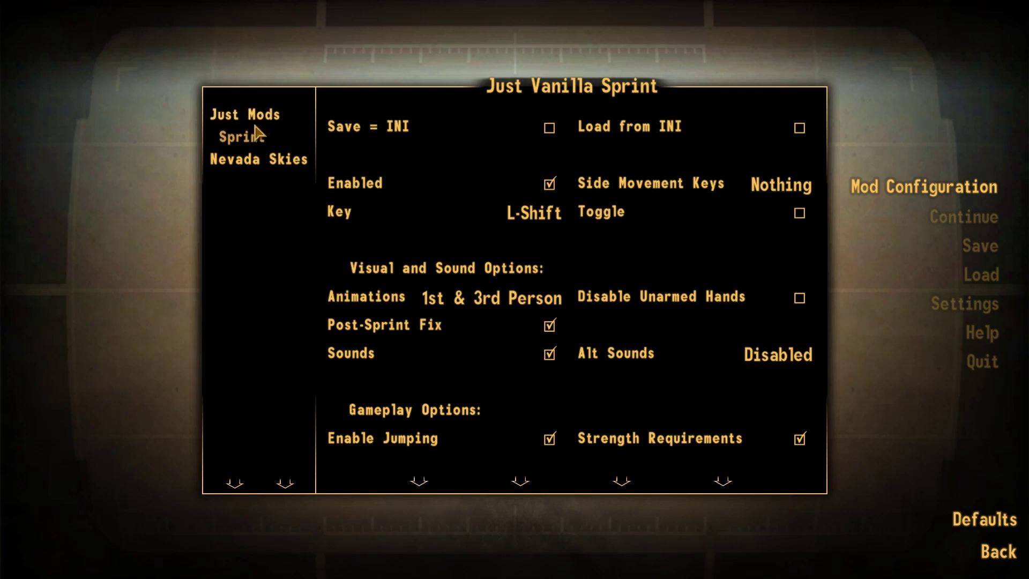
Review the Nevada Skies configuration, including its FX and Climate pages.
left_click(262, 158)
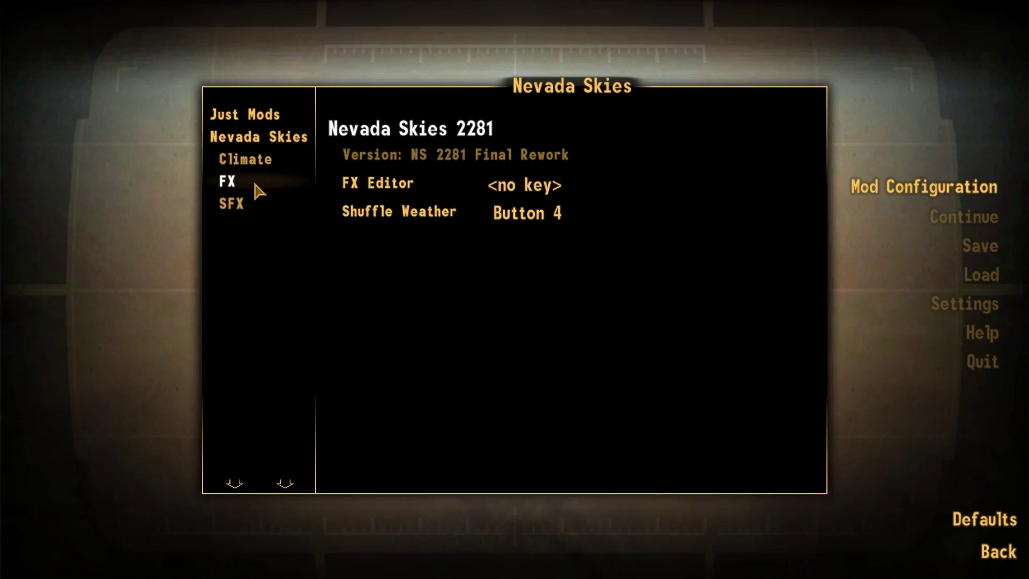
left_click(249, 179)
left_click(246, 162)
scroll(579, 414, "down", 6)
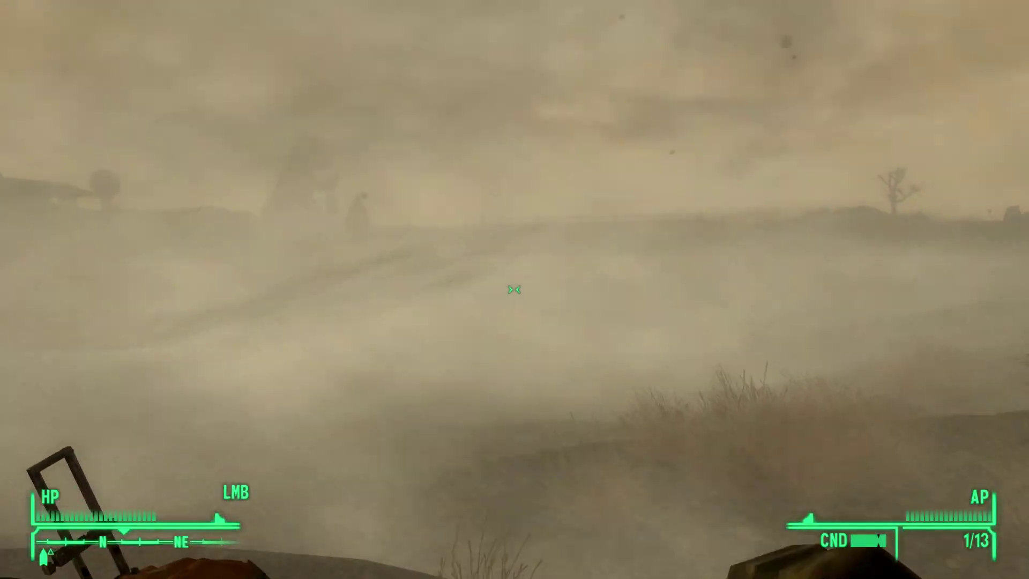
Return to the game and travel past the dinosaur statue to the Novac sign, examining the sprint and weather effects.
key("w")
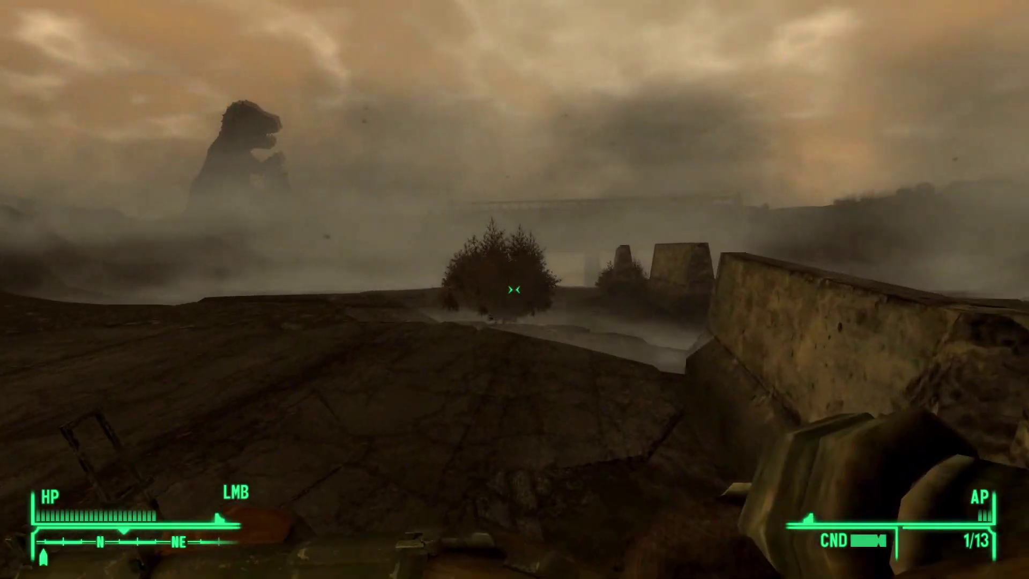
key("w")
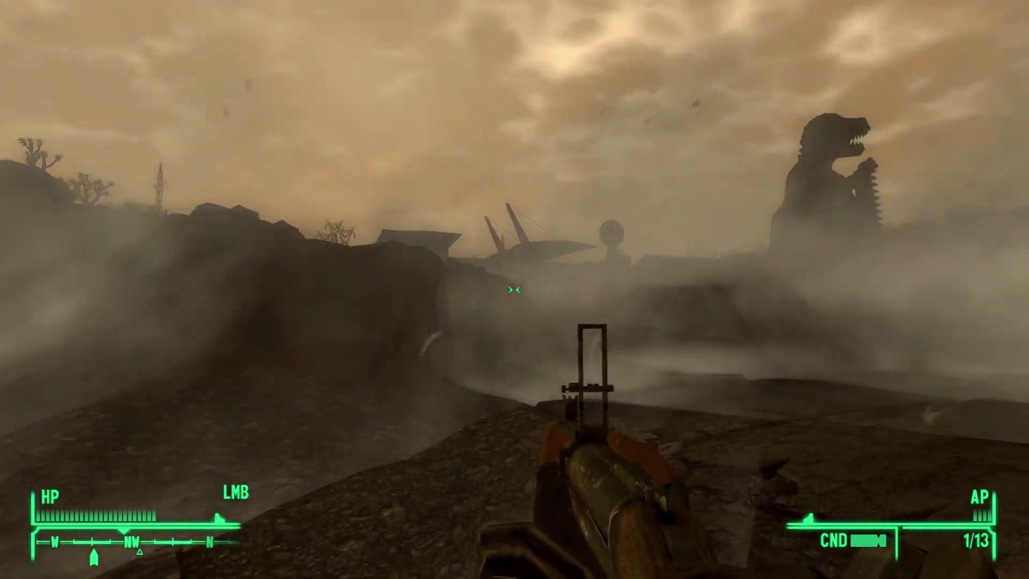
key("w")
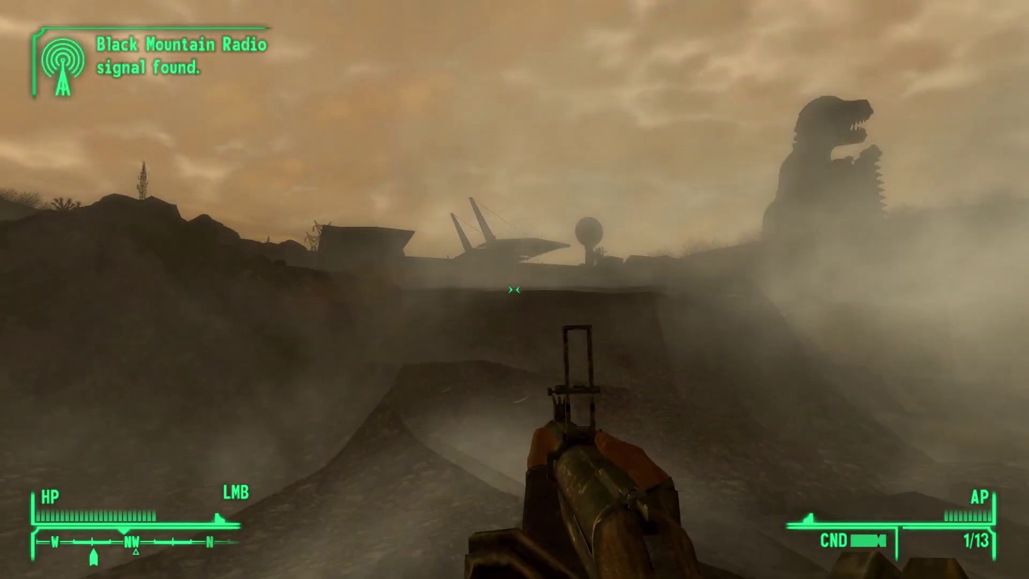
key("w")
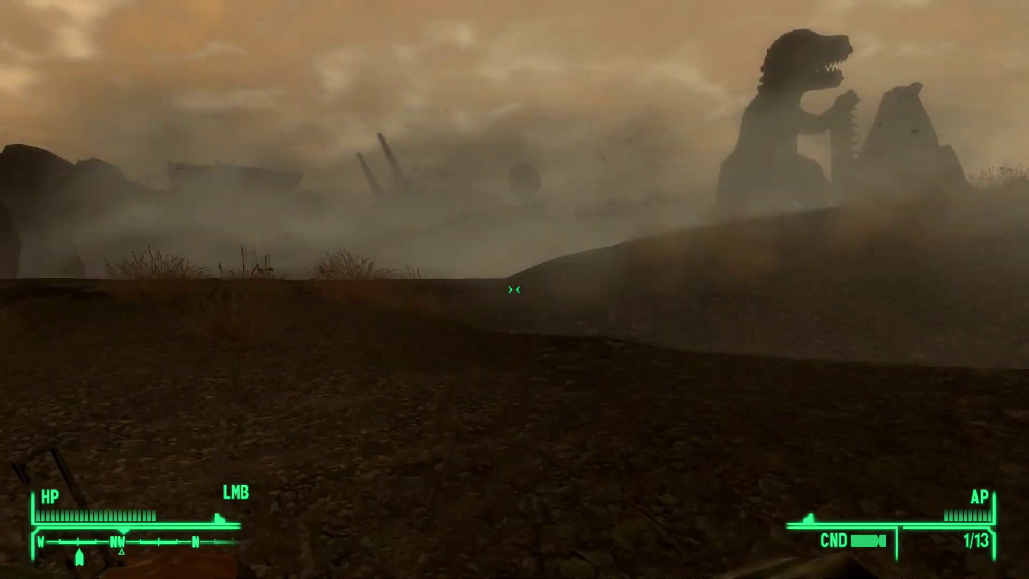
key("w")
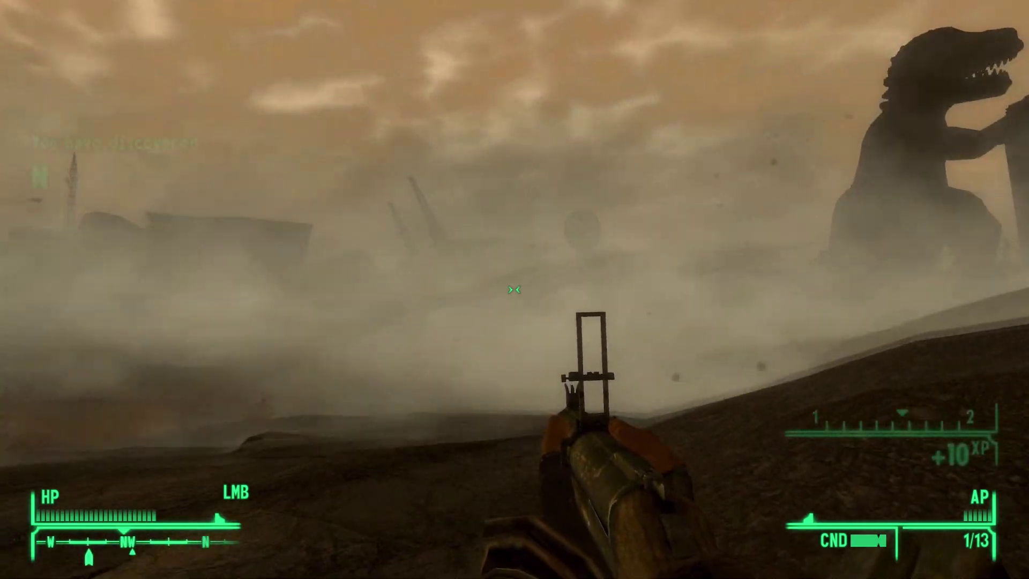
key("w")
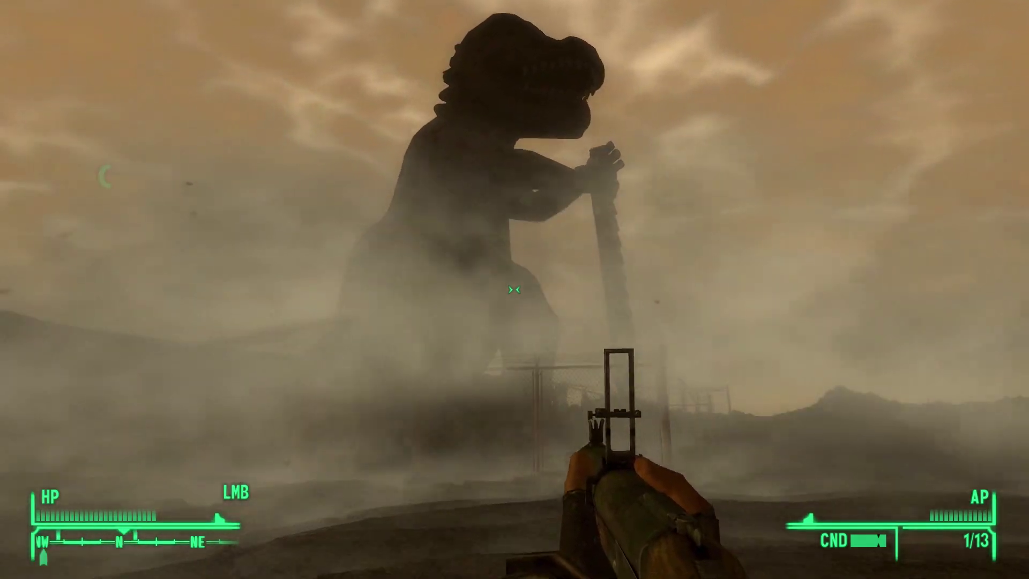
key("w")
key("w")
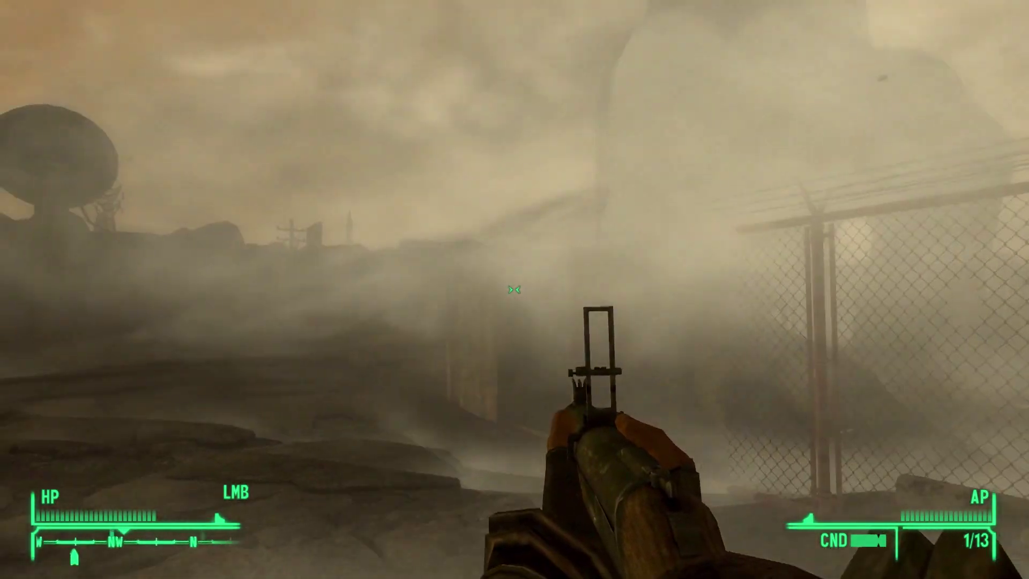
key("w")
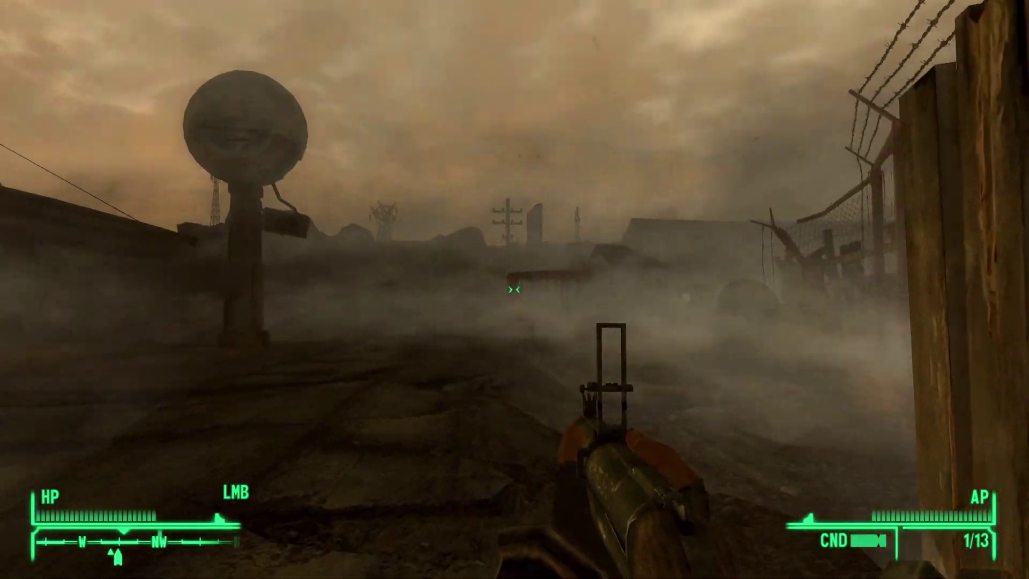
key("w")
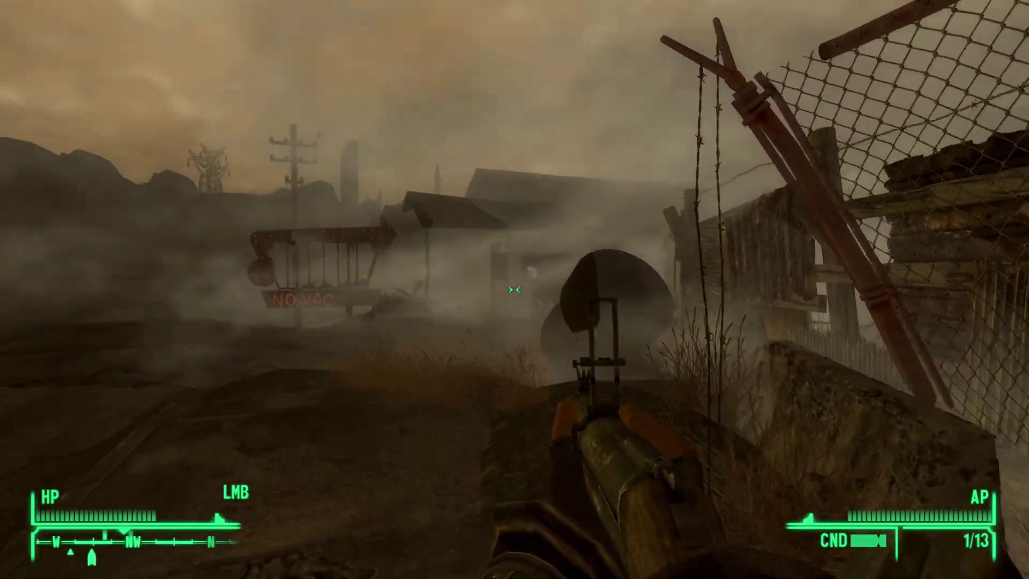
key("w")
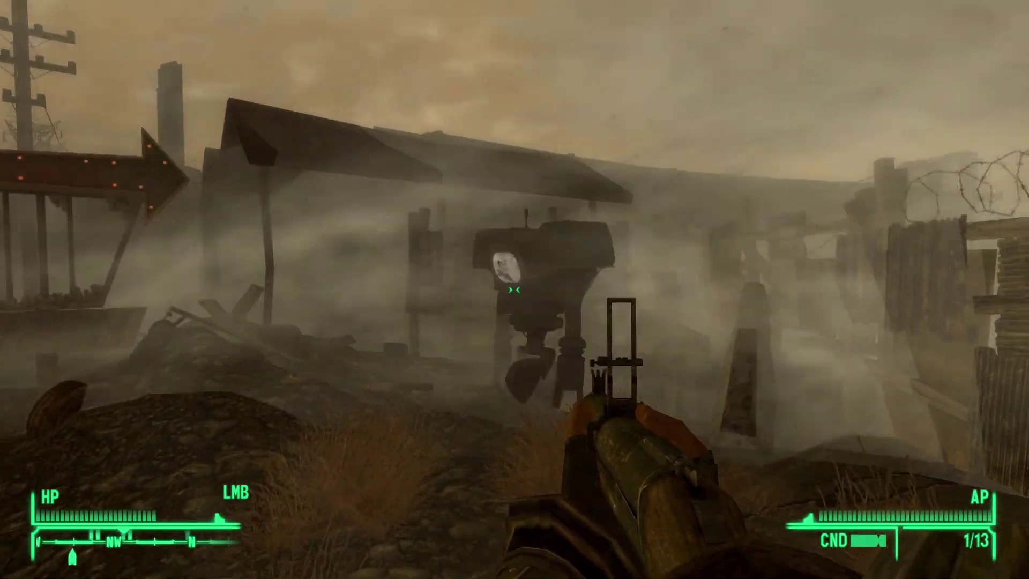